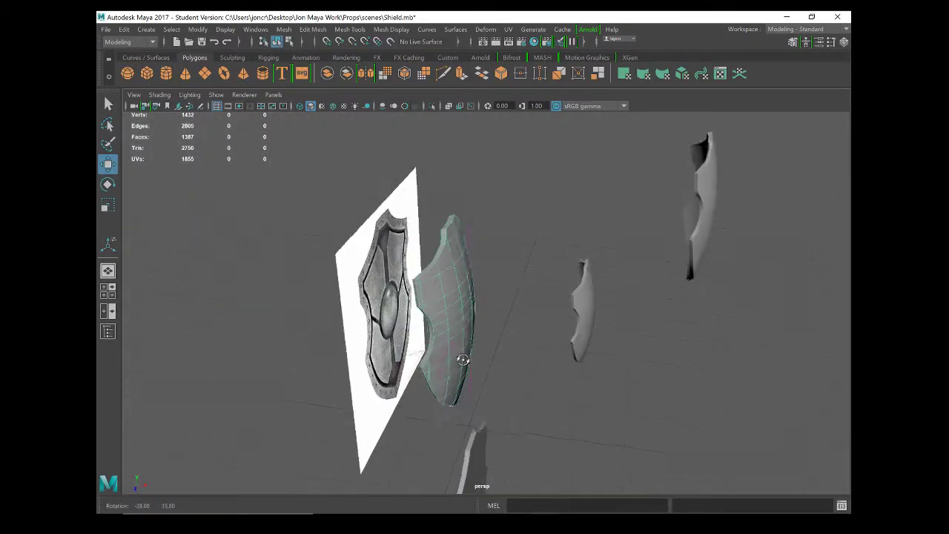
# Orbit and zoom around the shield pieces to a frontal view, closing the deformer list unused
pyautogui.click(491, 31)
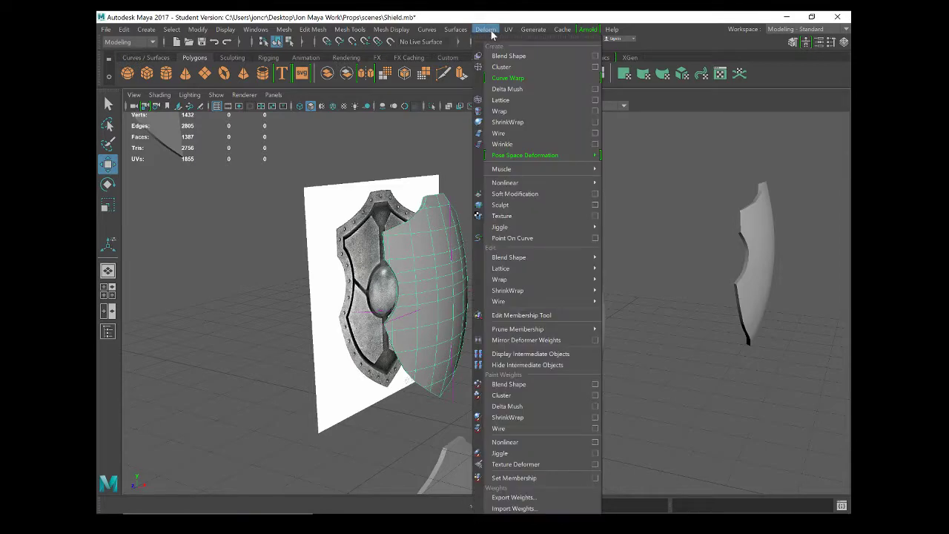
pyautogui.click(620, 413)
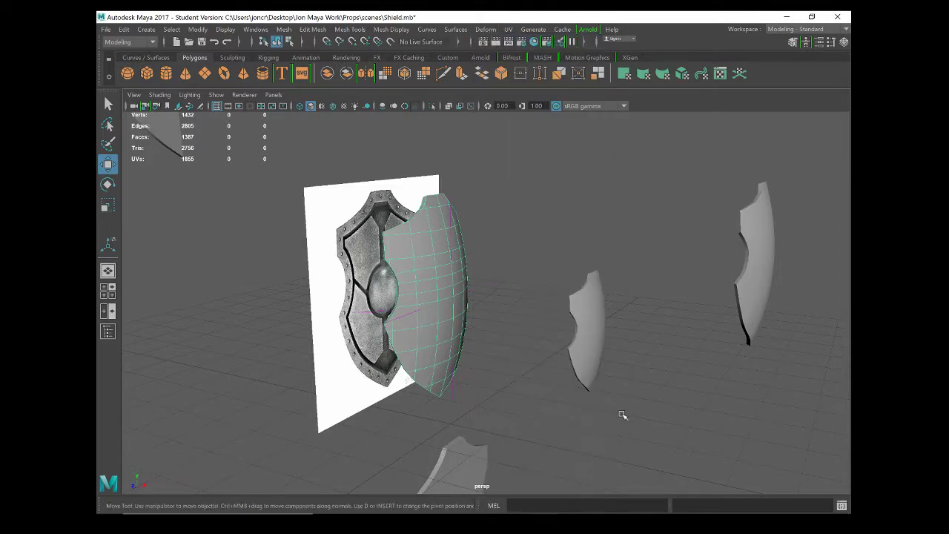
pyautogui.keyDown('alt'); pyautogui.moveTo(428, 336); pyautogui.dragTo(540, 302); pyautogui.keyUp('alt')
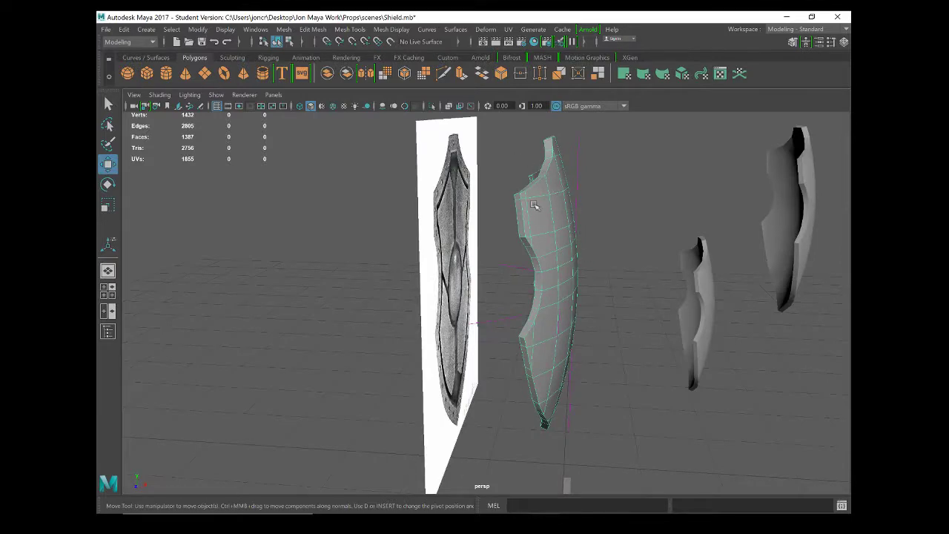
pyautogui.keyDown('alt'); pyautogui.moveTo(534, 206); pyautogui.dragTo(515, 382); pyautogui.keyUp('alt')
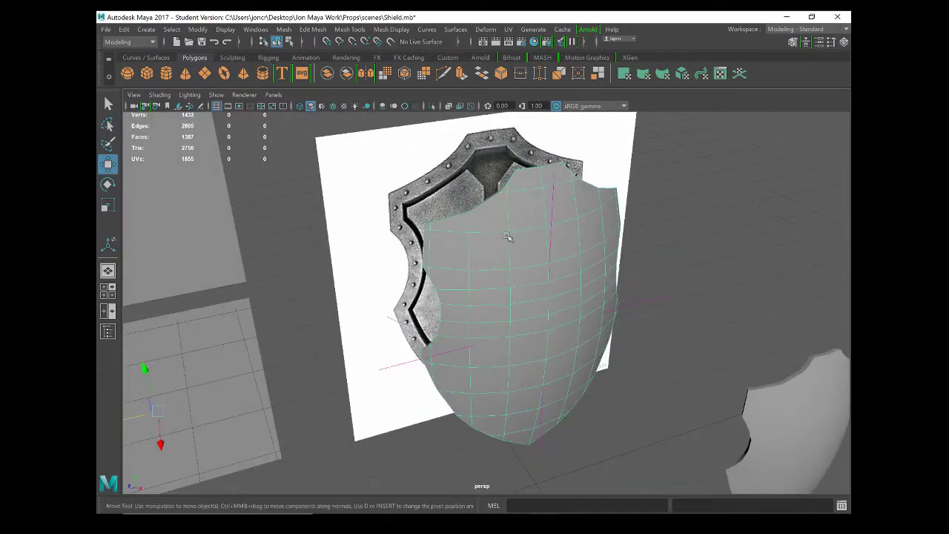
pyautogui.keyDown('alt'); pyautogui.moveTo(507, 236); pyautogui.dragTo(454, 289); pyautogui.keyUp('alt')
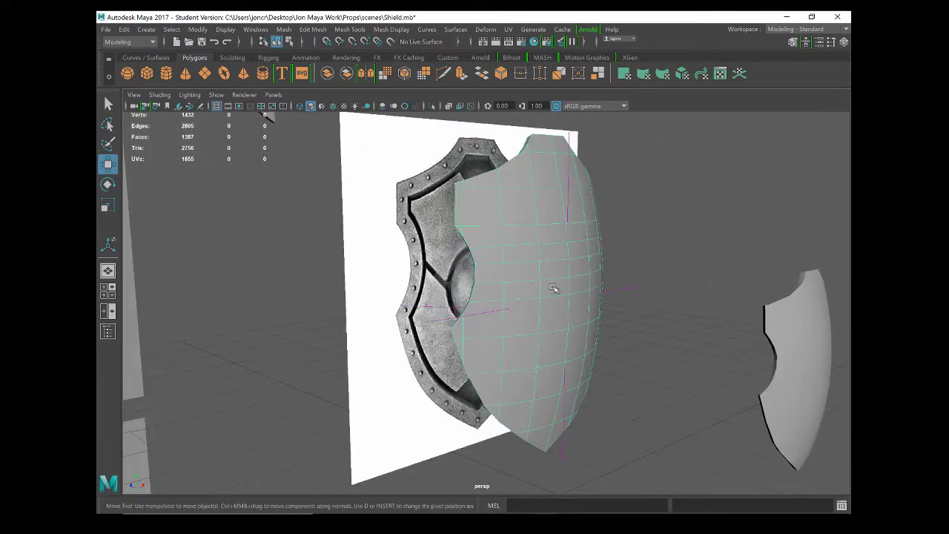
pyautogui.moveTo(544, 361)
pyautogui.keyDown('alt'); pyautogui.mouseDown()
pyautogui.moveTo(578, 360)
pyautogui.moveTo(500, 364)
pyautogui.moveTo(534, 364)
pyautogui.mouseUp(); pyautogui.keyUp('alt')
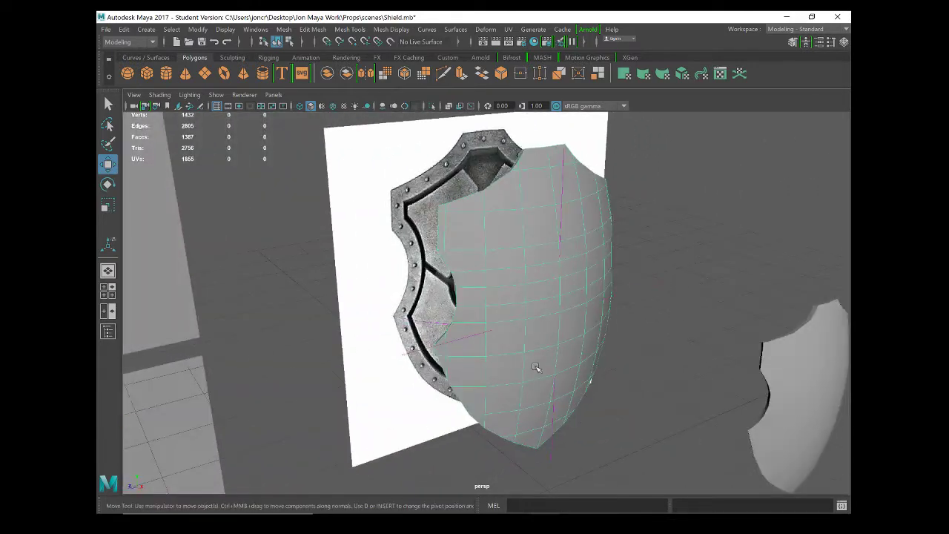
pyautogui.scroll(-6, 539, 367)
pyautogui.keyDown('alt'); pyautogui.moveTo(539, 364); pyautogui.dragTo(547, 343, button='middle'); pyautogui.keyUp('alt')
pyautogui.keyDown('alt'); pyautogui.moveTo(553, 397); pyautogui.dragTo(501, 327); pyautogui.keyUp('alt')
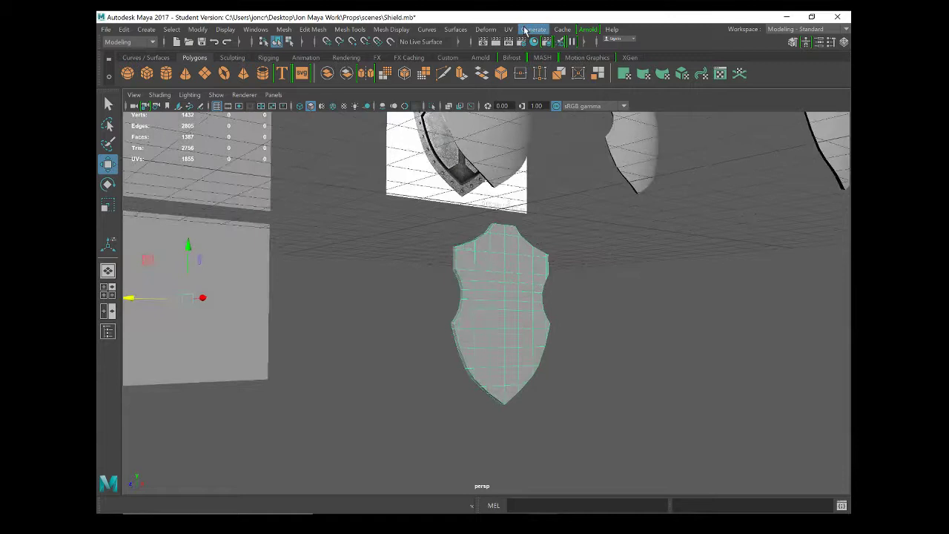
pyautogui.click(486, 30)
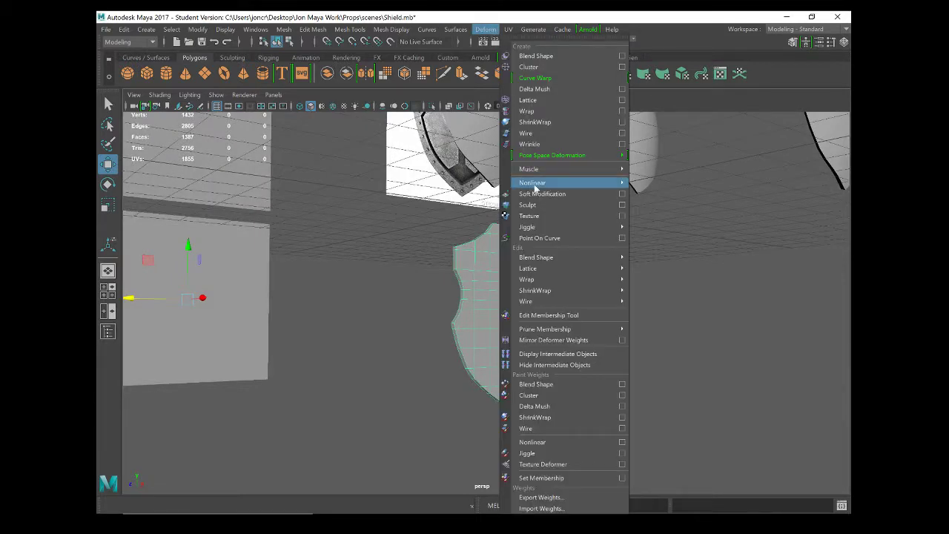
pyautogui.moveTo(539, 186)
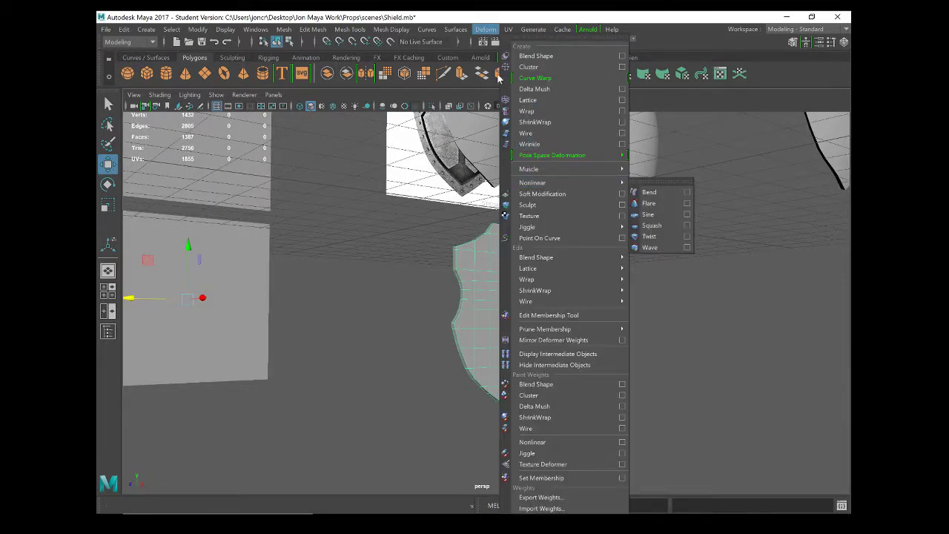
pyautogui.press('Escape')
pyautogui.moveTo(497, 343)
pyautogui.keyDown('alt'); pyautogui.mouseDown()
pyautogui.moveTo(528, 351)
pyautogui.moveTo(497, 348)
pyautogui.mouseUp(); pyautogui.keyUp('alt')
pyautogui.scroll(-3, 513, 312)
pyautogui.keyDown('alt'); pyautogui.moveTo(509, 296); pyautogui.dragTo(520, 295); pyautogui.keyUp('alt')
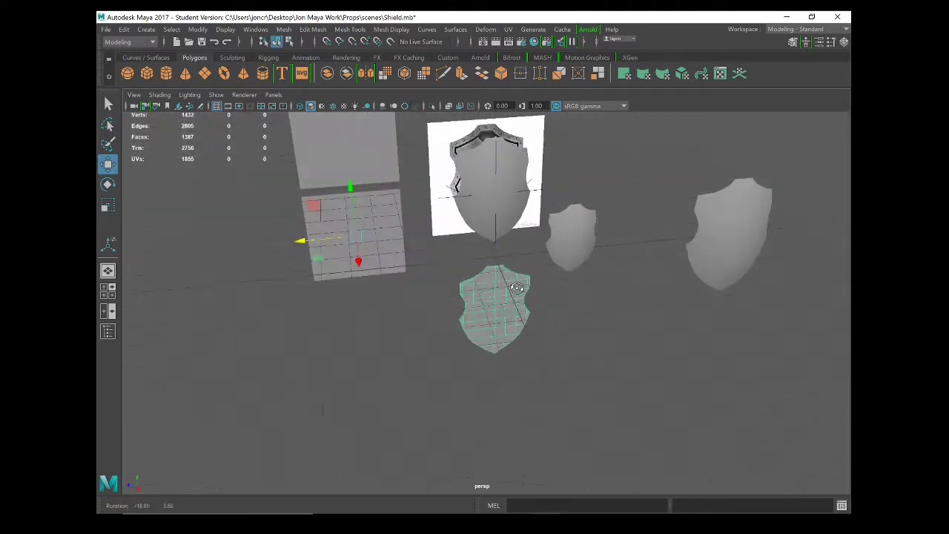
# Slide the small shield along Z into the big shield and move the overlapping mesh off along X
pyautogui.click(581, 243)
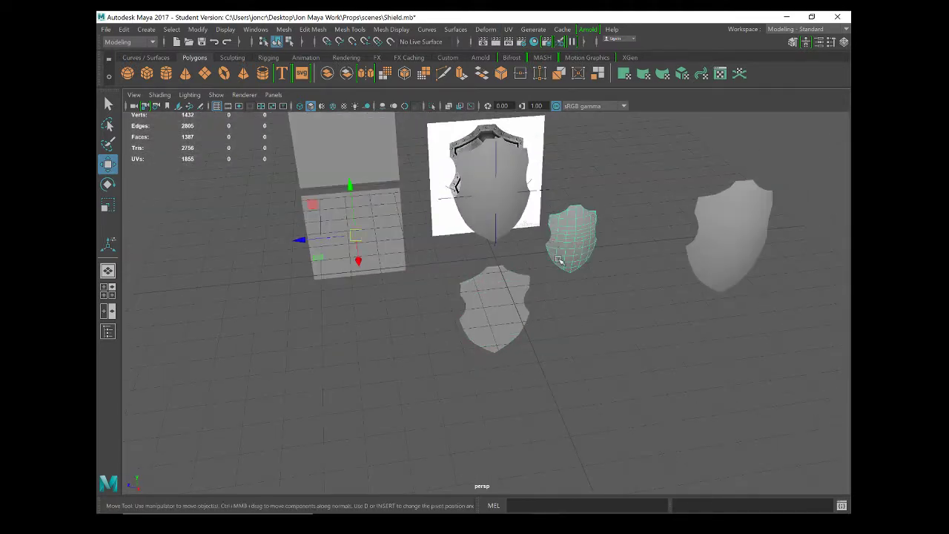
pyautogui.moveTo(296, 247); pyautogui.dragTo(426, 242)
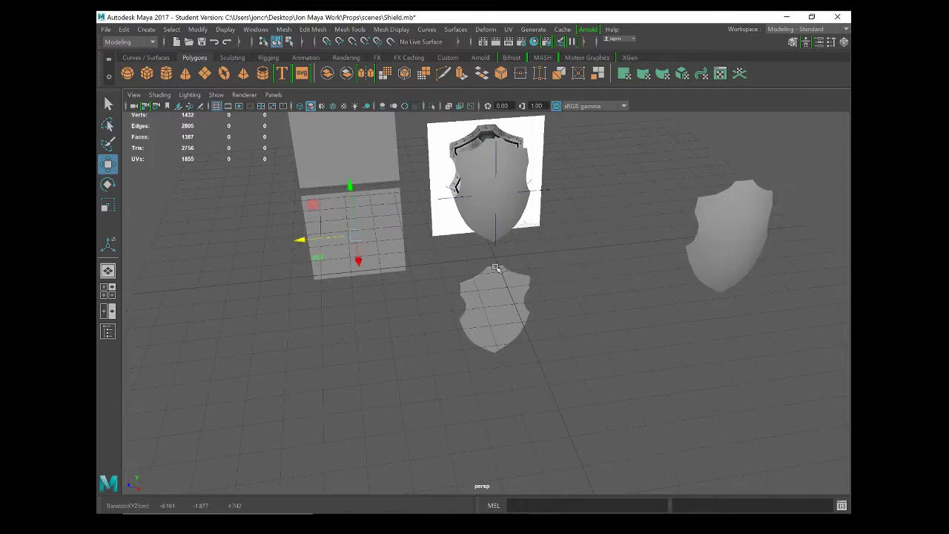
pyautogui.keyDown('alt'); pyautogui.moveTo(497, 269); pyautogui.dragTo(473, 204); pyautogui.keyUp('alt')
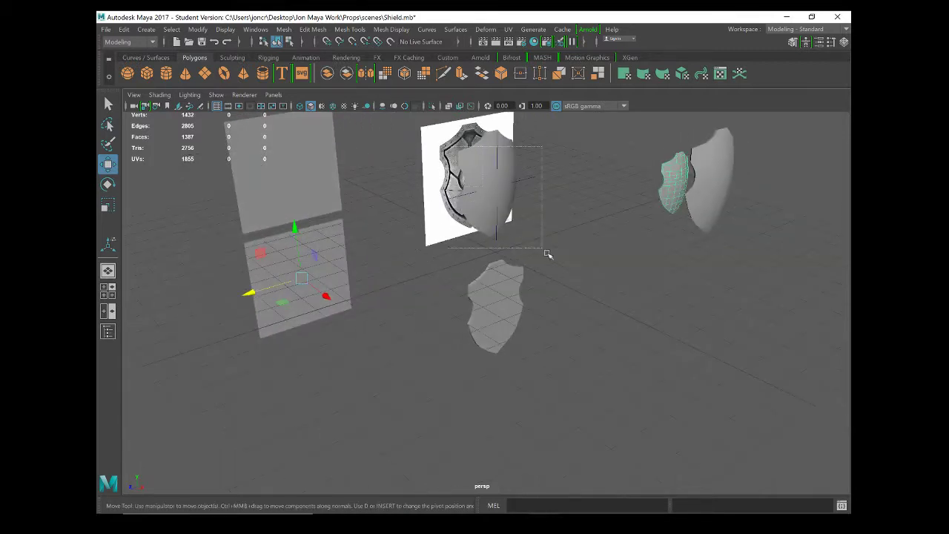
pyautogui.moveTo(448, 148); pyautogui.dragTo(515, 255)
pyautogui.moveTo(248, 293); pyautogui.dragTo(449, 310)
# In the maximized side view, move the lower flat shield up onto the reference shield image
pyautogui.click(499, 313)
pyautogui.press('space')
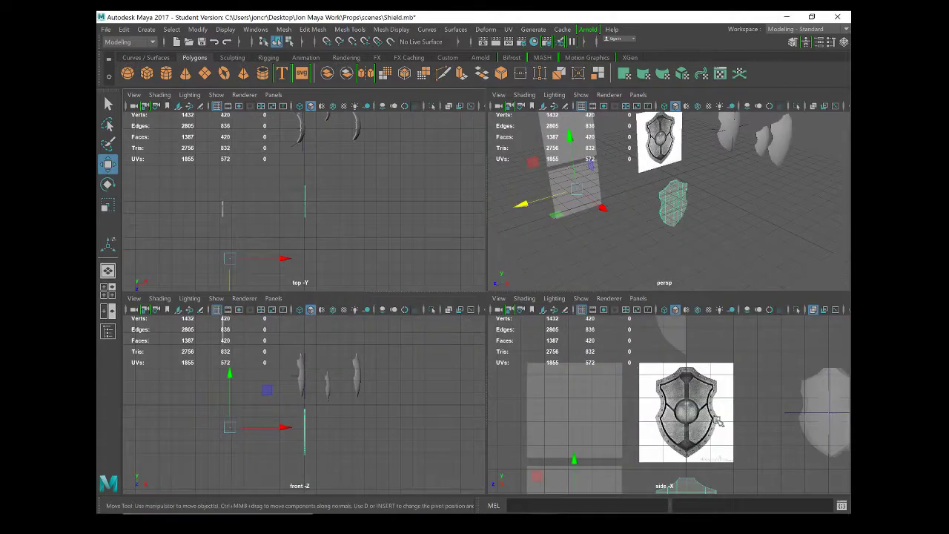
pyautogui.press('space')
pyautogui.scroll(-2, 241, 448)
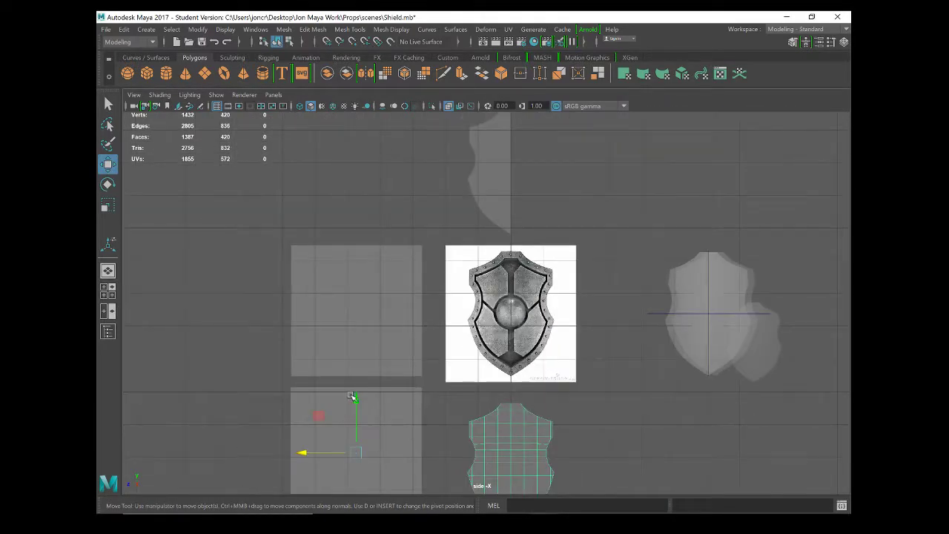
pyautogui.moveTo(353, 397); pyautogui.dragTo(355, 246)
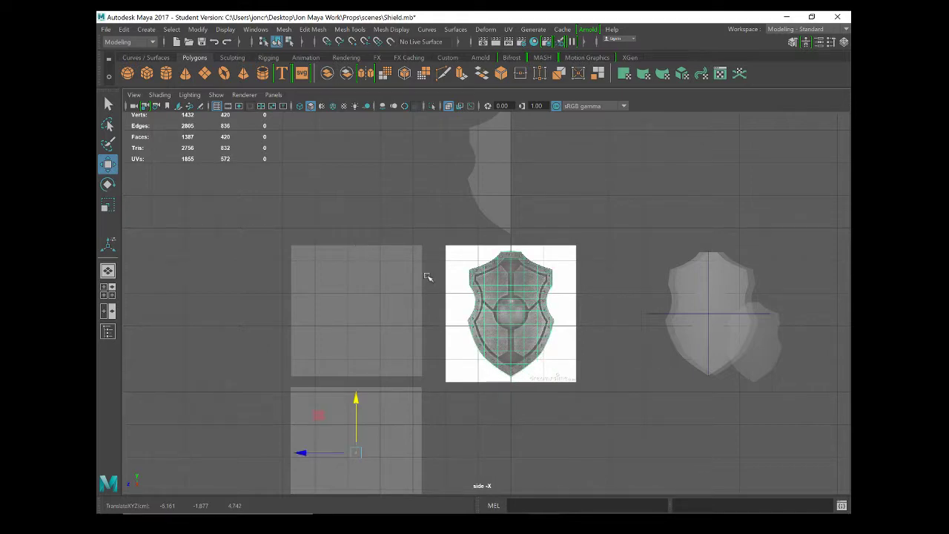
pyautogui.press('space')
pyautogui.press('space')
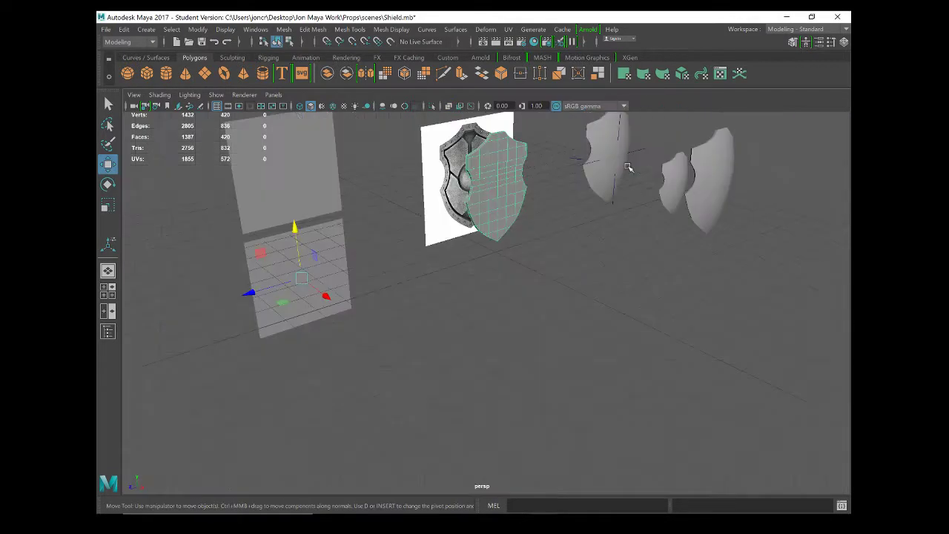
pyautogui.scroll(5, 601, 197)
pyautogui.scroll(-5, 561, 220)
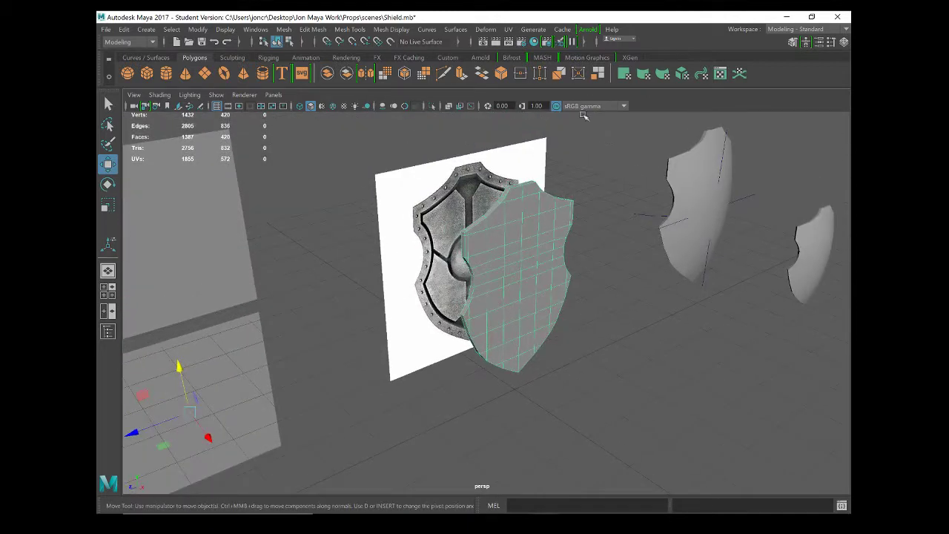
# Apply Deform > Nonlinear > Bend to the flat shield and orbit to inspect the bend handle
pyautogui.click(484, 30)
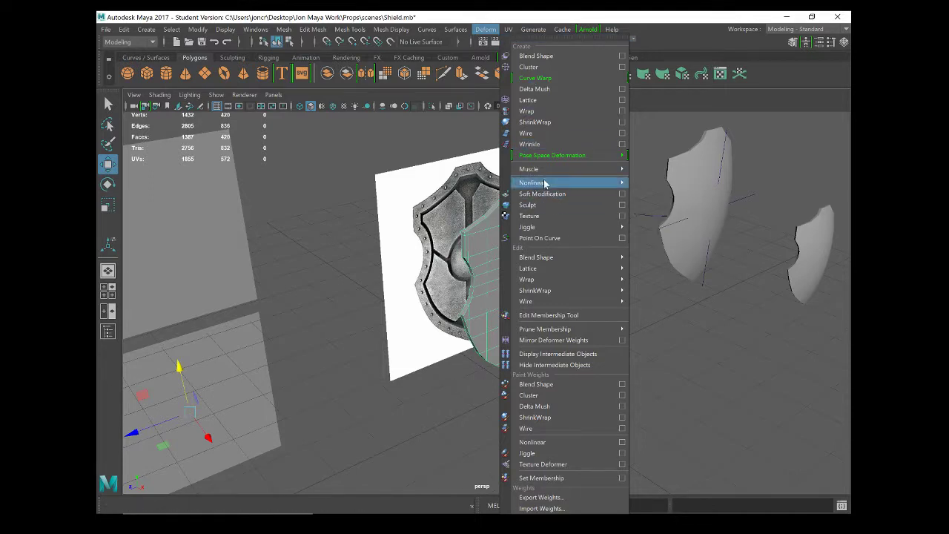
pyautogui.moveTo(638, 184)
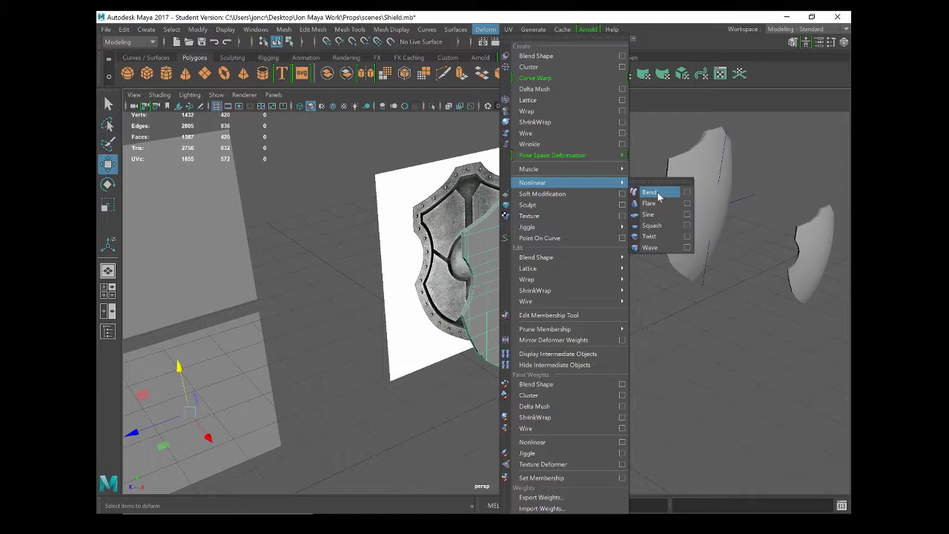
pyautogui.click(650, 247)
pyautogui.scroll(3, 691, 253)
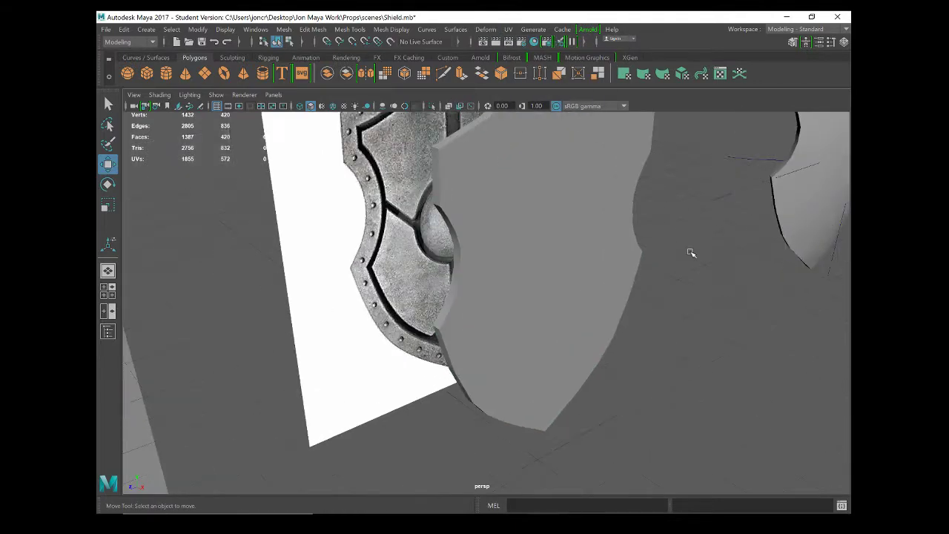
pyautogui.keyDown('alt'); pyautogui.moveTo(663, 250); pyautogui.dragTo(392, 320); pyautogui.keyUp('alt')
pyautogui.moveTo(515, 237)
pyautogui.keyDown('alt'); pyautogui.mouseDown()
pyautogui.moveTo(490, 267)
pyautogui.moveTo(513, 239)
pyautogui.mouseUp(); pyautogui.keyUp('alt')
pyautogui.click(498, 235)
pyautogui.keyDown('alt'); pyautogui.moveTo(545, 212); pyautogui.dragTo(394, 347); pyautogui.keyUp('alt')
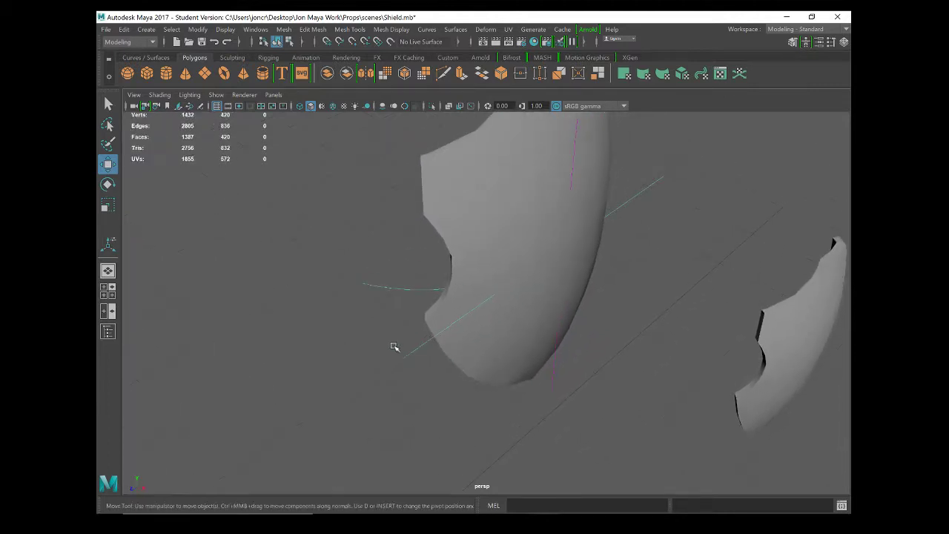
pyautogui.keyDown('alt'); pyautogui.moveTo(663, 232); pyautogui.dragTo(398, 374); pyautogui.keyUp('alt')
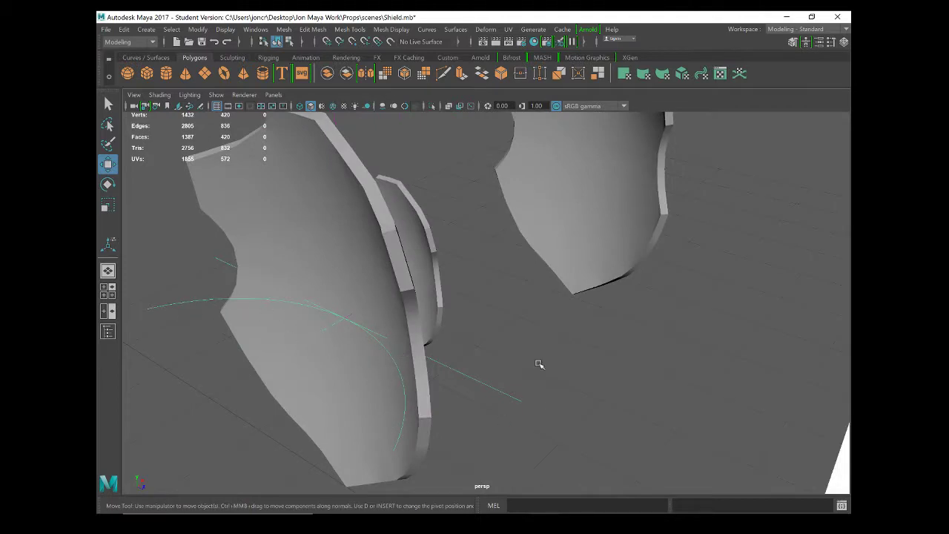
pyautogui.keyDown('alt'); pyautogui.moveTo(470, 407); pyautogui.dragTo(526, 320); pyautogui.keyUp('alt')
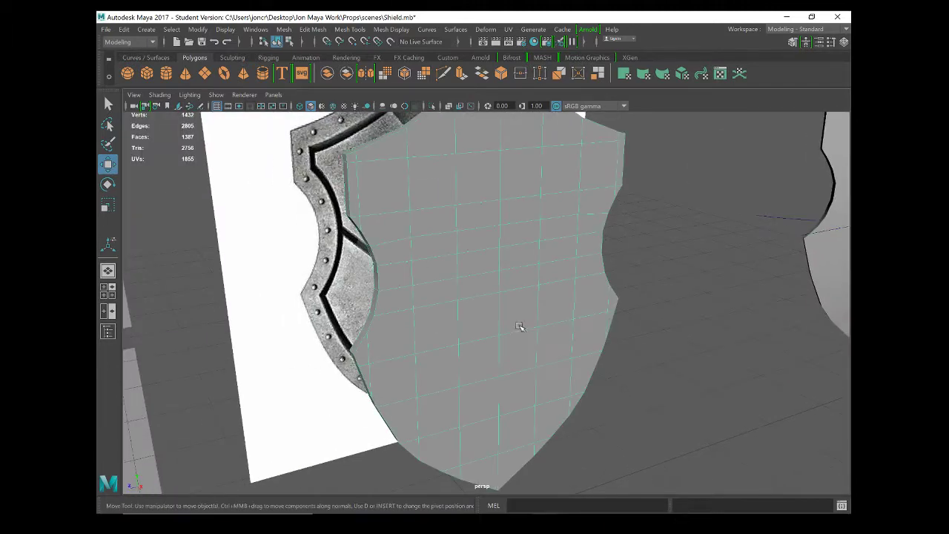
# Add Bend deformer bend3 to the flat shield, dismiss the autosave notice, and show its attributes
pyautogui.click(486, 29)
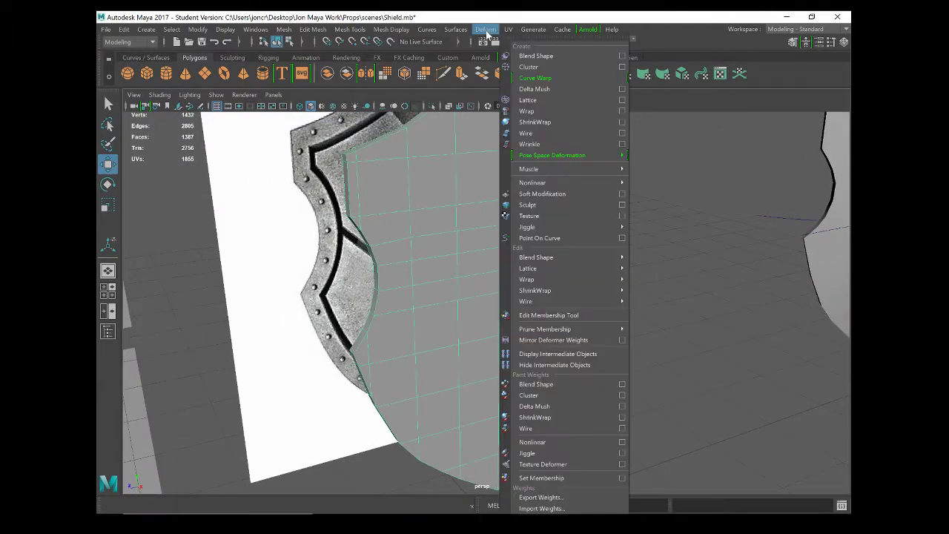
pyautogui.moveTo(541, 186)
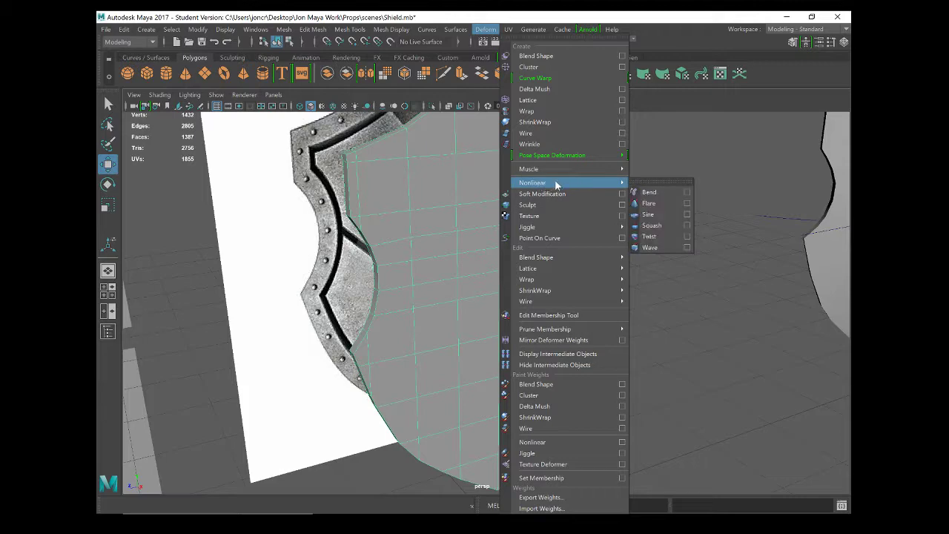
pyautogui.click(647, 193)
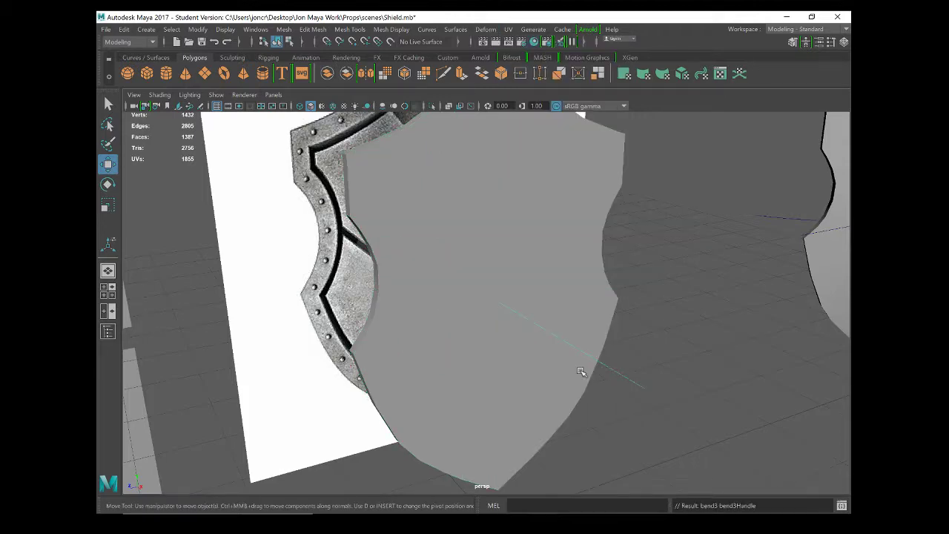
pyautogui.keyDown('alt'); pyautogui.moveTo(479, 347); pyautogui.dragTo(496, 348); pyautogui.keyUp('alt')
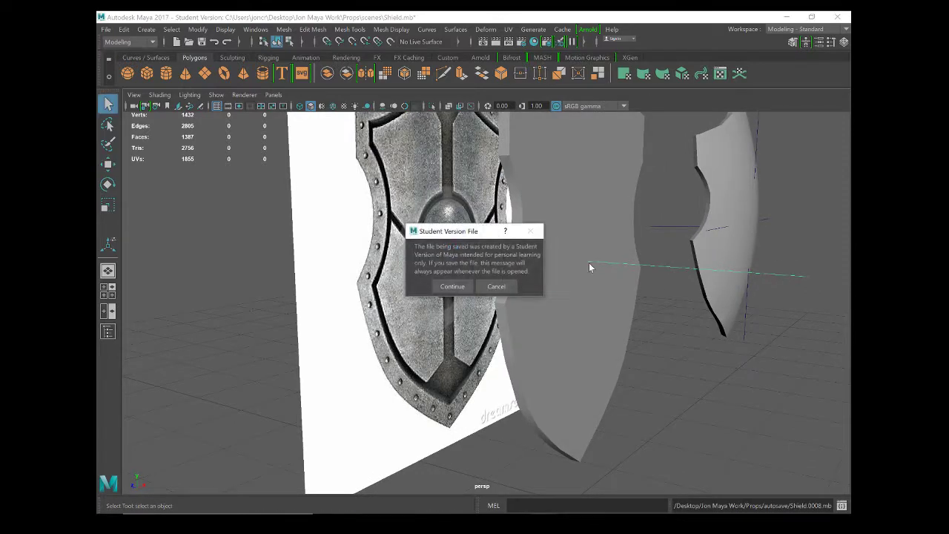
pyautogui.click(452, 286)
pyautogui.keyDown('alt'); pyautogui.moveTo(532, 340); pyautogui.dragTo(646, 316); pyautogui.keyUp('alt')
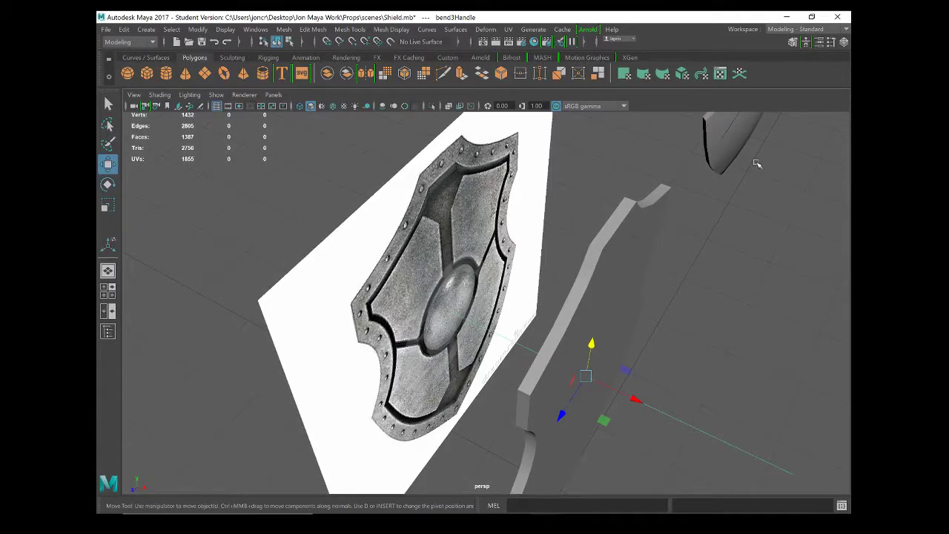
pyautogui.click(819, 43)
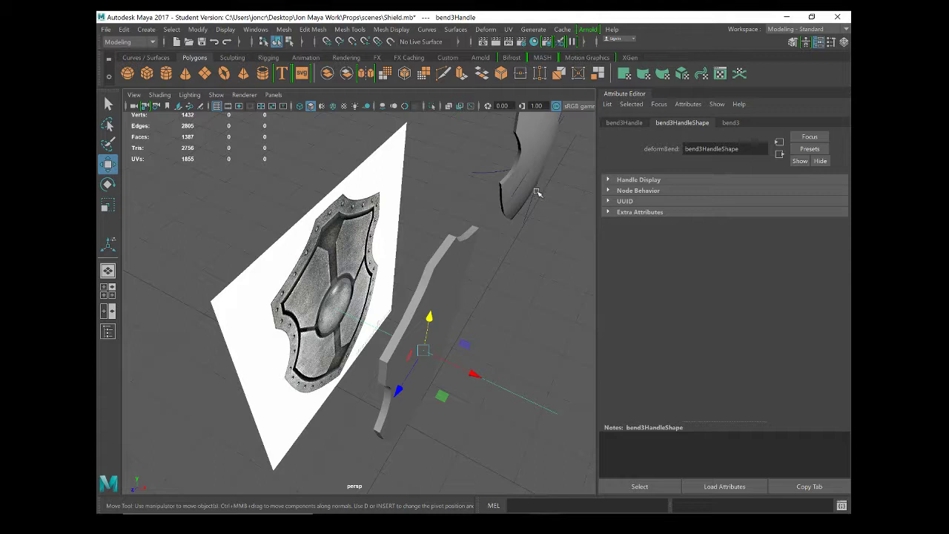
# Curve the shield with bend3 Curvature -69.231, then check bend3Handle's transform values
pyautogui.click(627, 123)
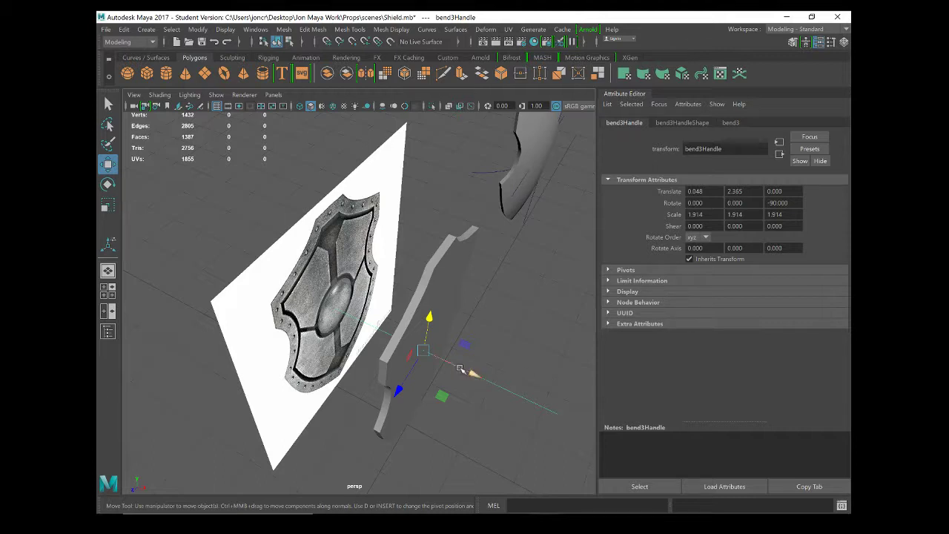
pyautogui.click(731, 123)
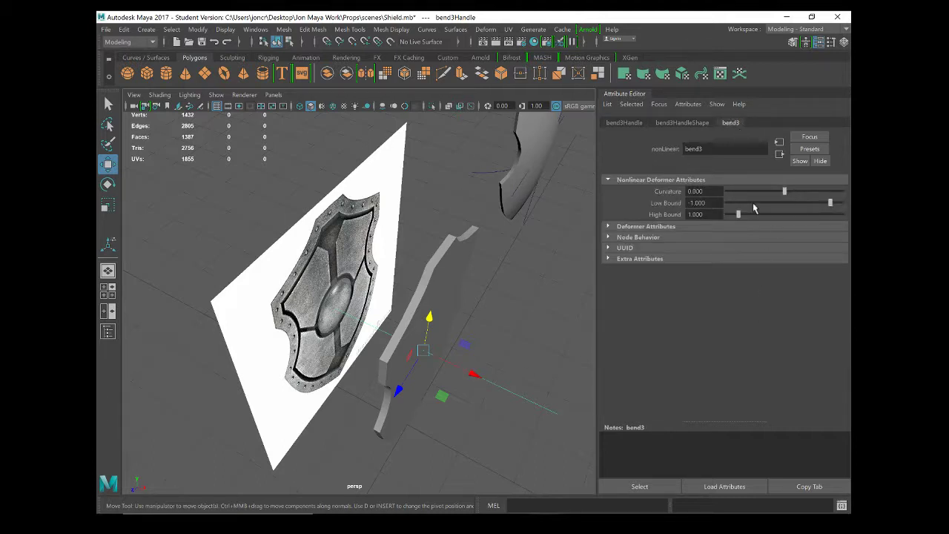
pyautogui.keyDown('alt'); pyautogui.moveTo(509, 333); pyautogui.dragTo(504, 324); pyautogui.keyUp('alt')
pyautogui.moveTo(786, 192); pyautogui.dragTo(760, 224)
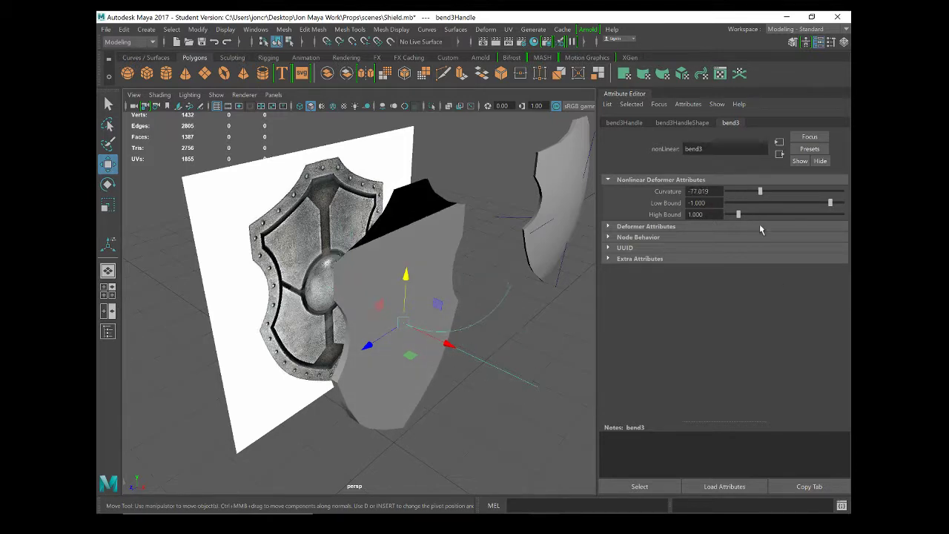
pyautogui.keyDown('alt'); pyautogui.moveTo(475, 380); pyautogui.dragTo(430, 378); pyautogui.keyUp('alt')
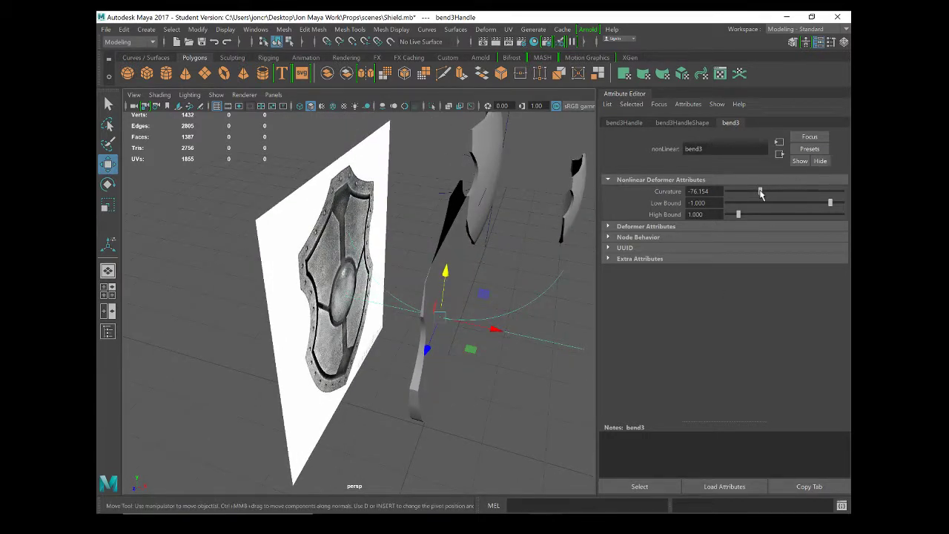
pyautogui.moveTo(761, 191)
pyautogui.mouseDown()
pyautogui.moveTo(770, 224)
pyautogui.moveTo(771, 214)
pyautogui.moveTo(757, 197)
pyautogui.moveTo(765, 229)
pyautogui.moveTo(771, 191)
pyautogui.moveTo(763, 193)
pyautogui.moveTo(771, 190)
pyautogui.moveTo(753, 195)
pyautogui.moveTo(763, 195)
pyautogui.mouseUp()
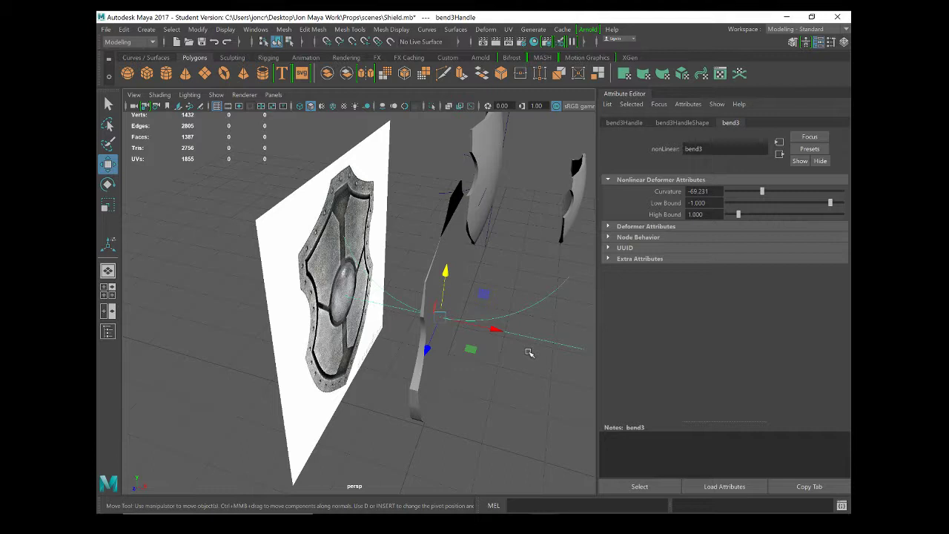
pyautogui.click(625, 123)
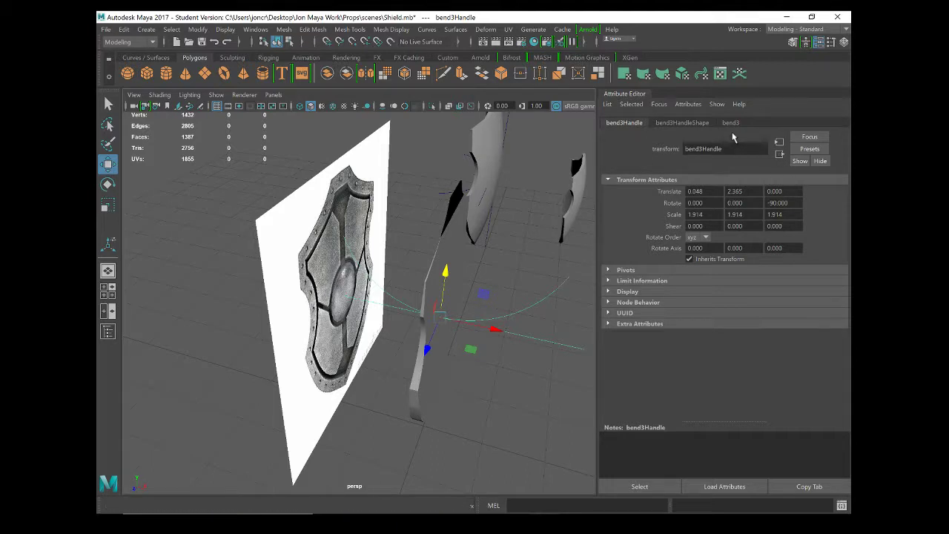
# Set bend3 Curvature to -55.385 and begin rotating the bend handle to reorient the curve
pyautogui.click(731, 124)
pyautogui.moveTo(763, 199); pyautogui.dragTo(768, 195)
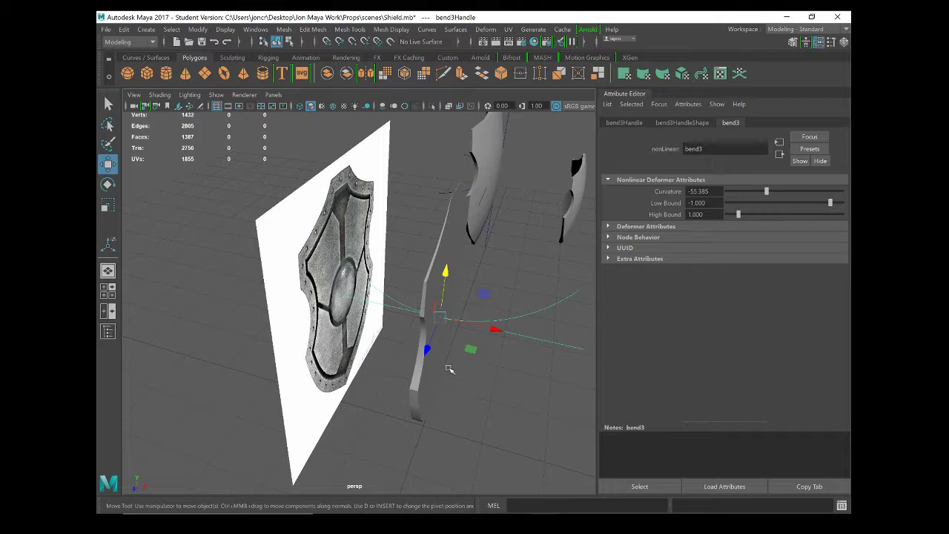
pyautogui.press('e')
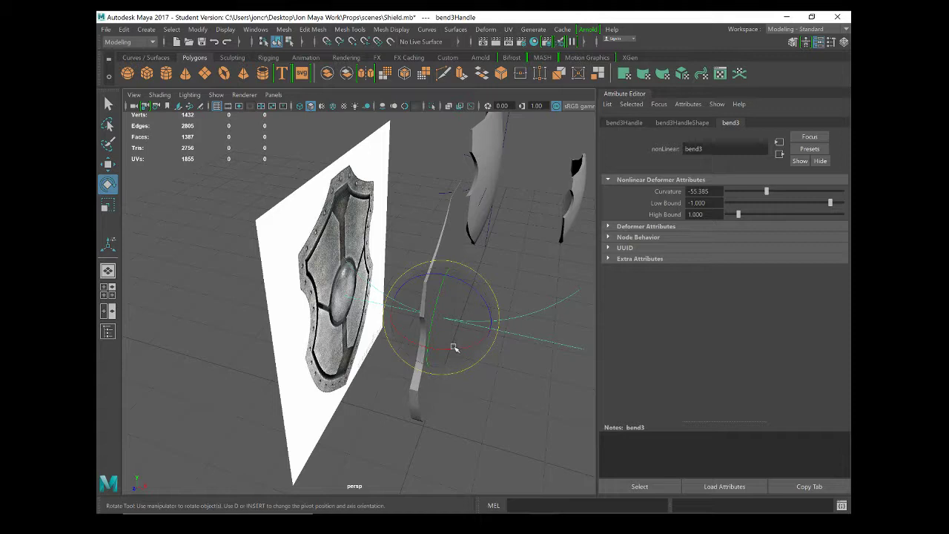
pyautogui.moveTo(434, 348); pyautogui.dragTo(496, 363)
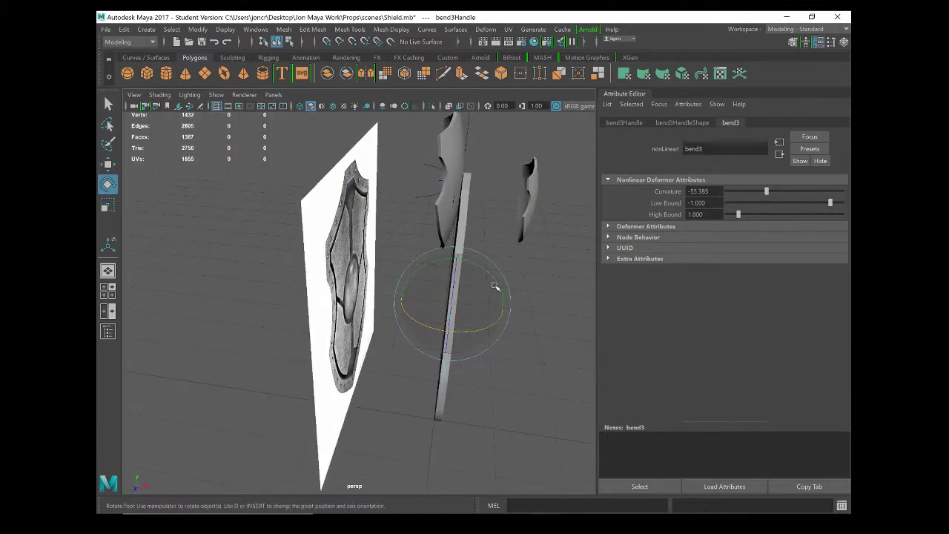
pyautogui.moveTo(495, 286); pyautogui.dragTo(490, 281)
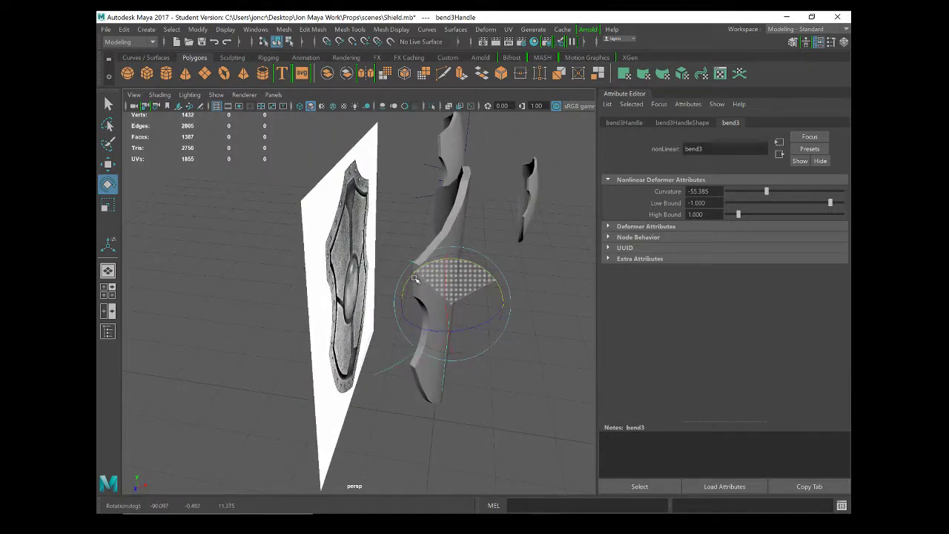
pyautogui.moveTo(459, 285); pyautogui.dragTo(439, 284)
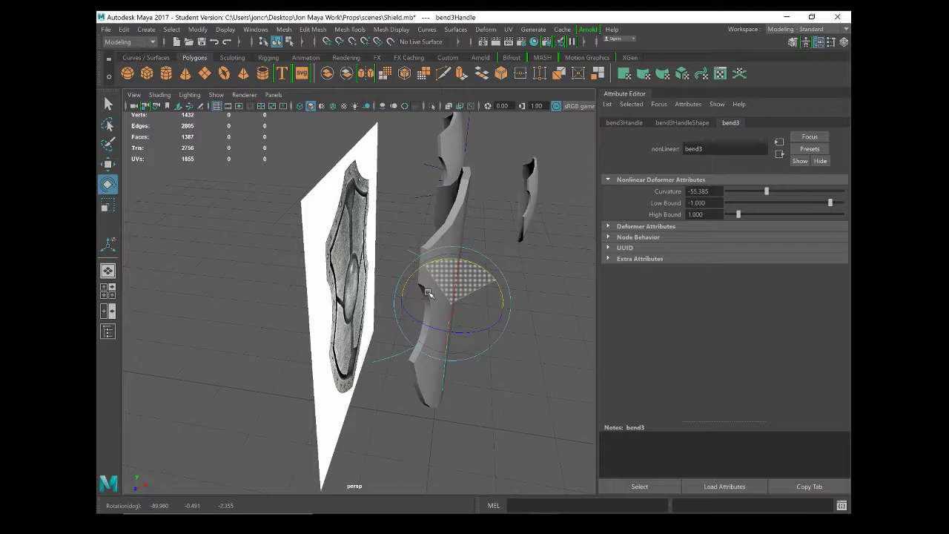
pyautogui.keyDown('alt'); pyautogui.moveTo(430, 297); pyautogui.dragTo(460, 335); pyautogui.keyUp('alt')
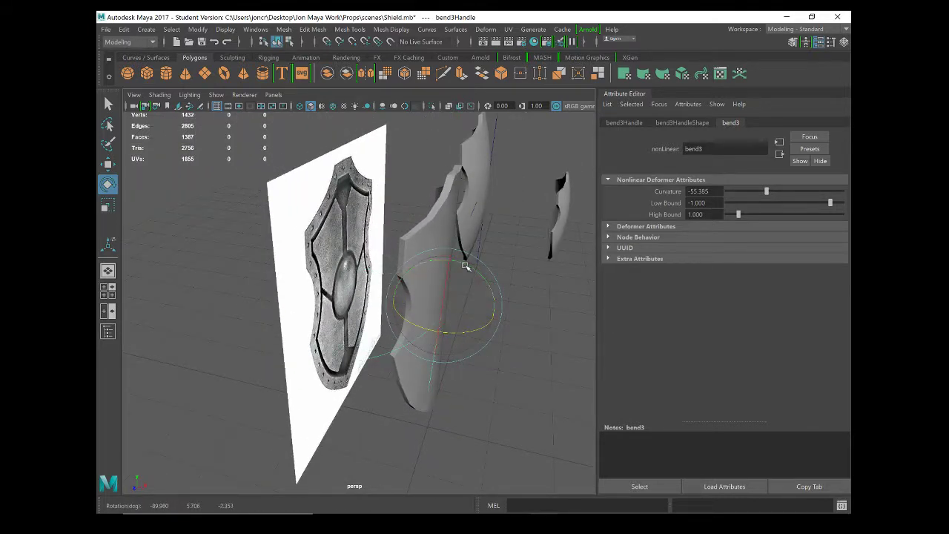
# Rotate the bend handle to about -90° in X, undoing one bad rotation
pyautogui.moveTo(490, 304); pyautogui.dragTo(472, 336)
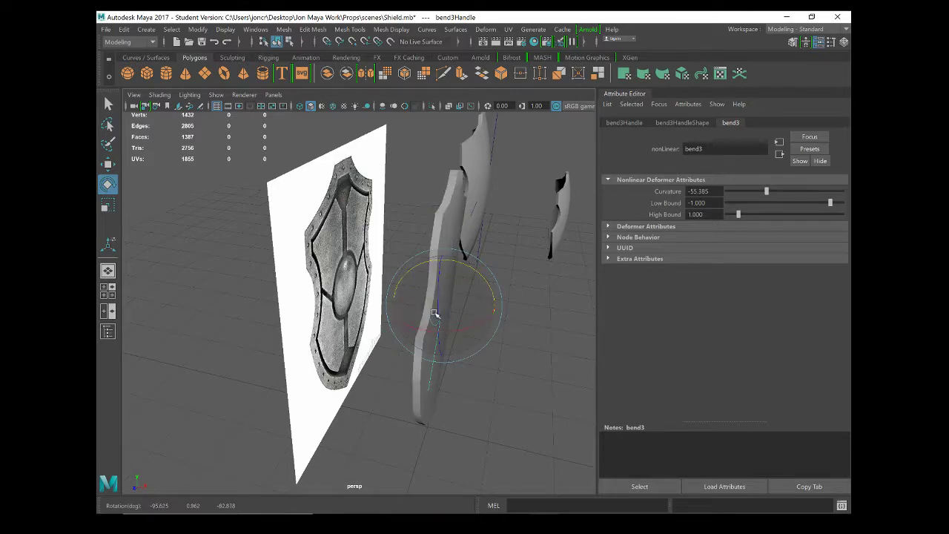
pyautogui.keyDown('alt'); pyautogui.moveTo(449, 304); pyautogui.dragTo(456, 401); pyautogui.keyUp('alt')
pyautogui.moveTo(433, 246); pyautogui.dragTo(394, 384)
pyautogui.hotkey('ctrl', 'z')
pyautogui.moveTo(383, 419); pyautogui.dragTo(462, 421)
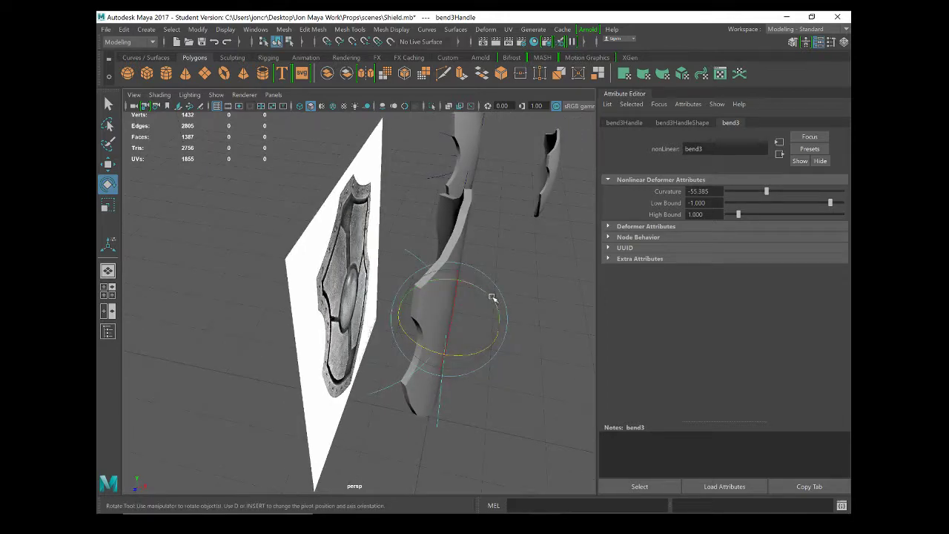
pyautogui.moveTo(494, 297); pyautogui.dragTo(487, 296)
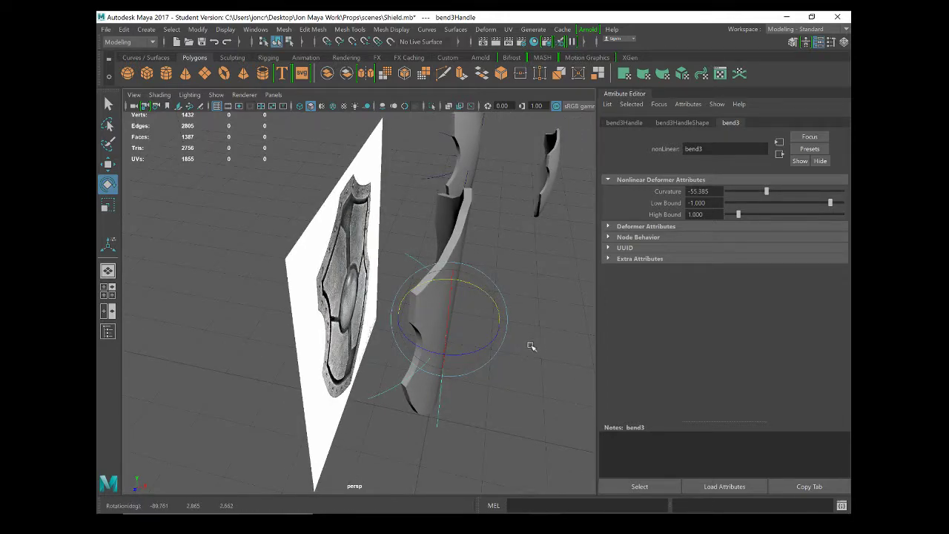
pyautogui.keyDown('alt'); pyautogui.moveTo(529, 346); pyautogui.dragTo(481, 354); pyautogui.keyUp('alt')
# Enter bend3Handle rotation -90, 0, 0 exactly and inspect the evenly curved shield
pyautogui.click(620, 122)
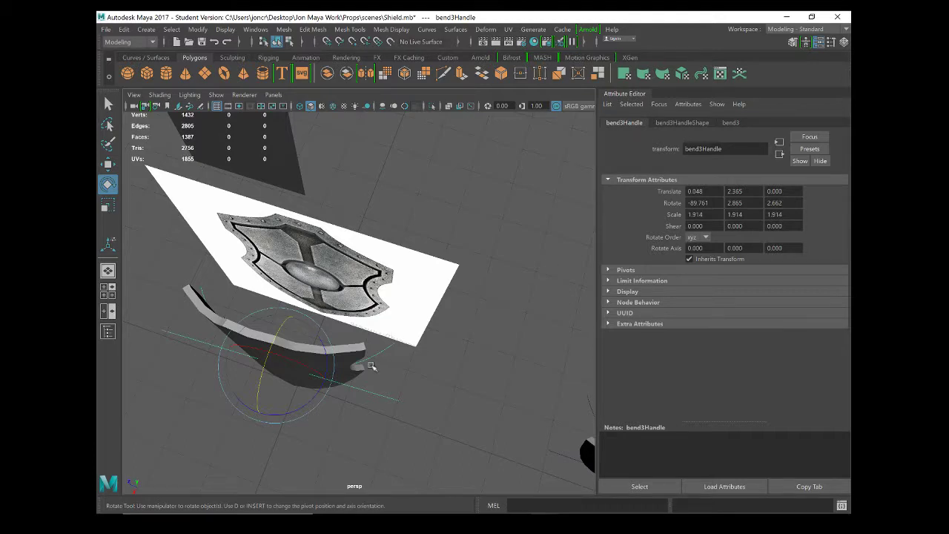
pyautogui.keyDown('alt'); pyautogui.moveTo(371, 367); pyautogui.dragTo(452, 337); pyautogui.keyUp('alt')
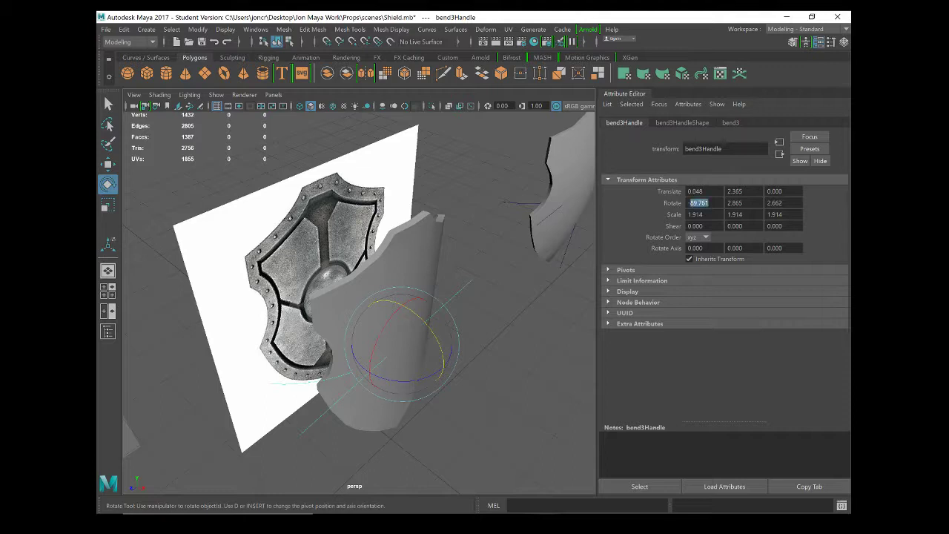
pyautogui.write('-90')
pyautogui.press('Return')
pyautogui.write('0')
pyautogui.press('Return')
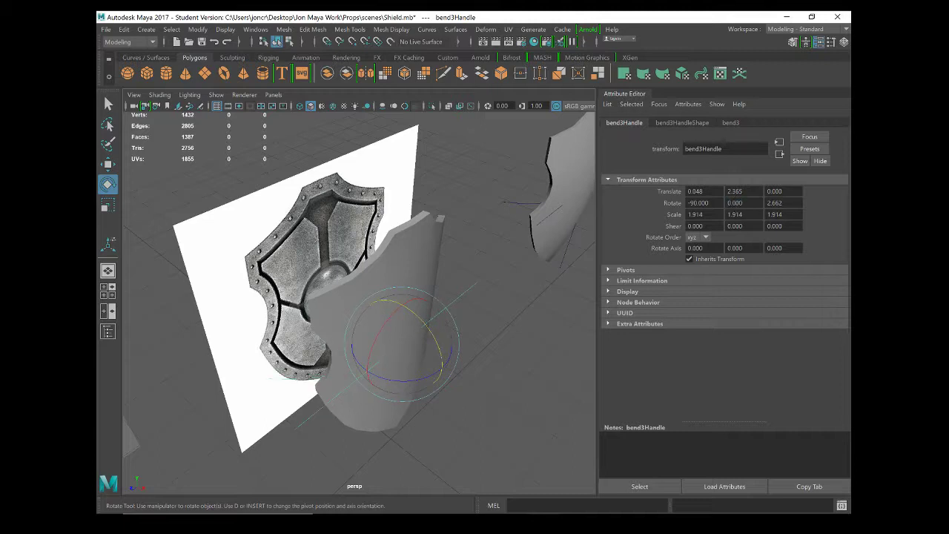
pyautogui.write('0')
pyautogui.press('Return')
pyautogui.keyDown('alt'); pyautogui.moveTo(400, 341); pyautogui.dragTo(469, 386); pyautogui.keyUp('alt')
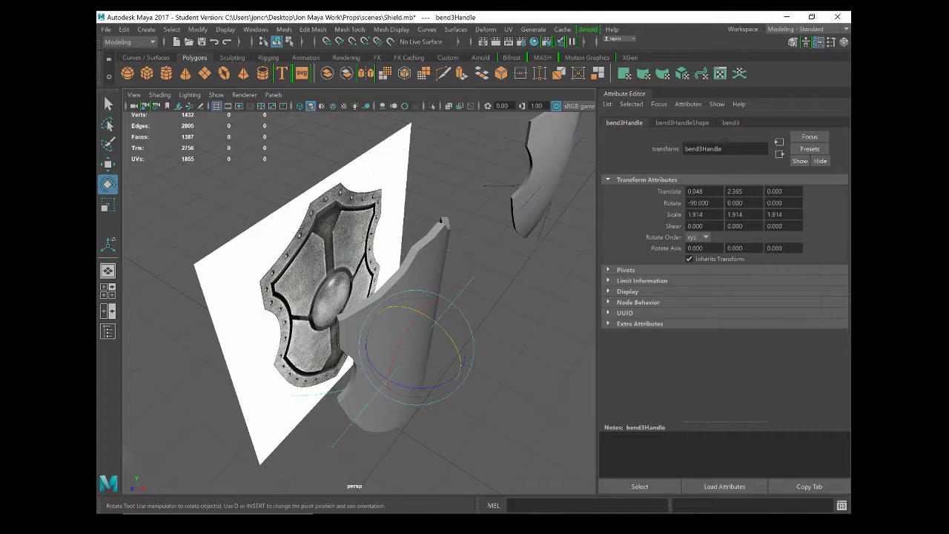
pyautogui.keyDown('alt'); pyautogui.moveTo(434, 347); pyautogui.dragTo(402, 353); pyautogui.keyUp('alt')
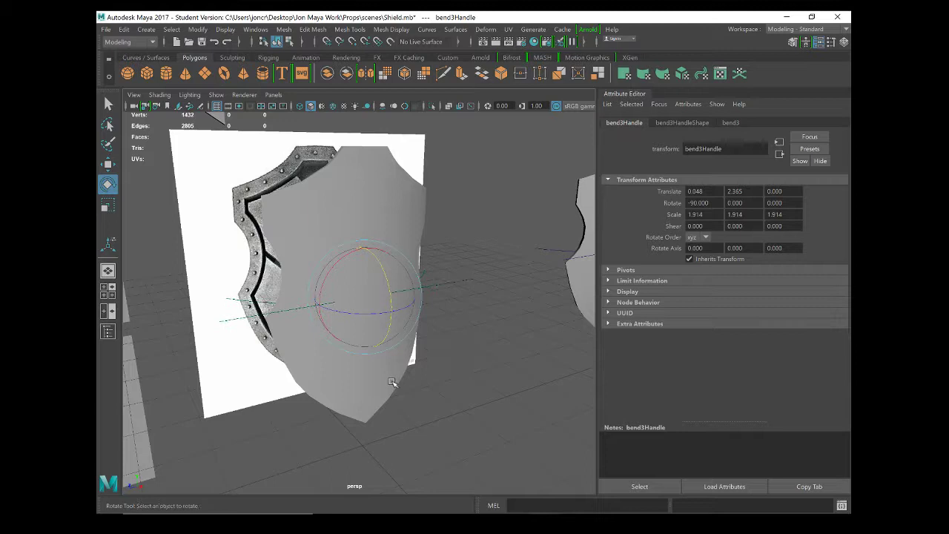
pyautogui.keyDown('alt'); pyautogui.moveTo(421, 414); pyautogui.dragTo(587, 303); pyautogui.keyUp('alt')
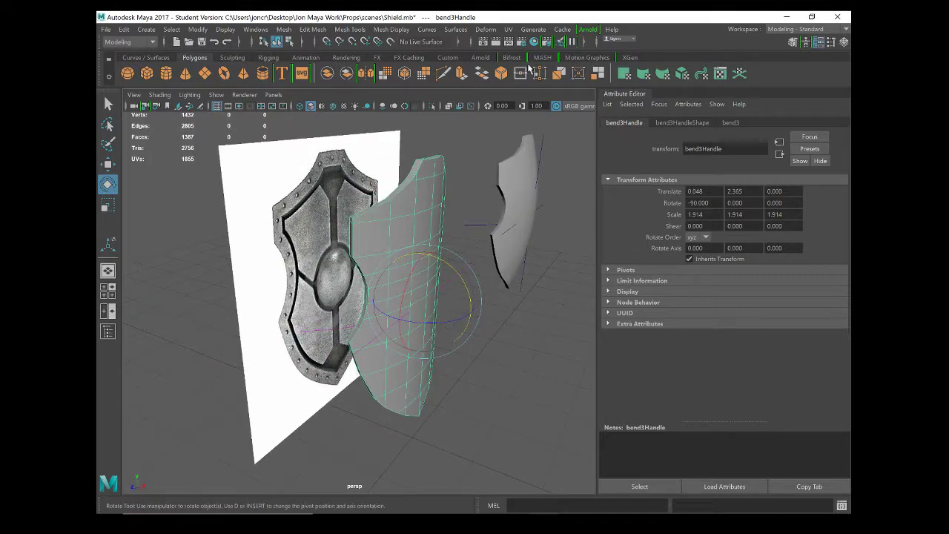
# Add a second Bend deformer, bend4, and set its Curvature to -57.115
pyautogui.click(487, 30)
pyautogui.moveTo(549, 183)
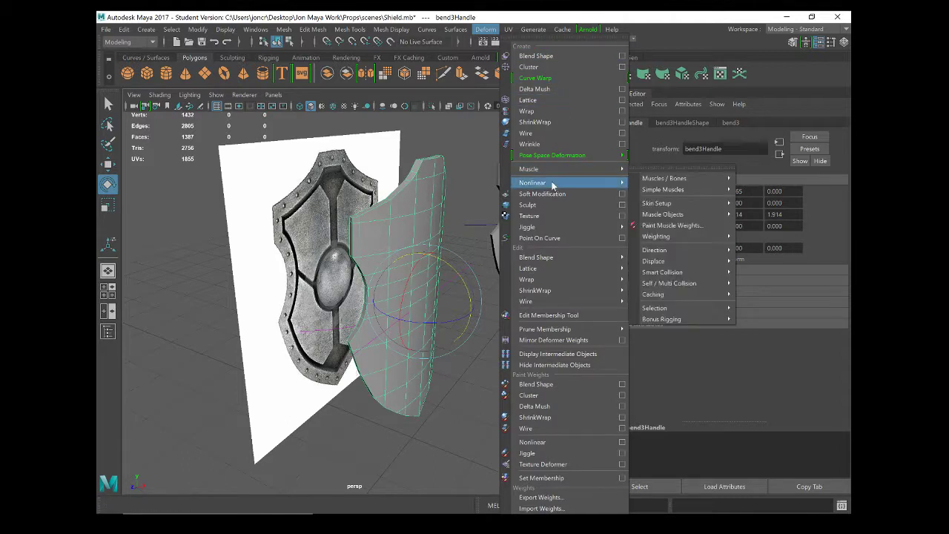
pyautogui.click(642, 187)
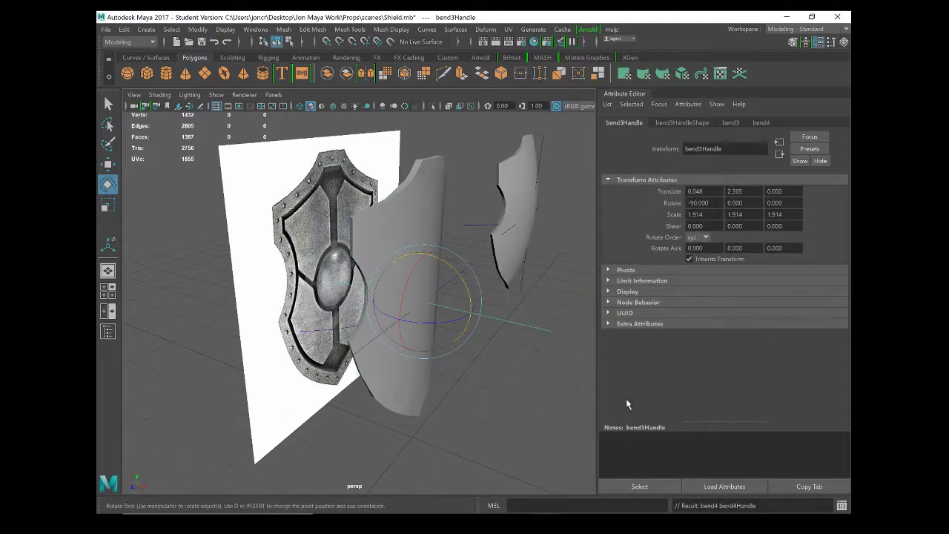
pyautogui.click(762, 123)
pyautogui.moveTo(786, 195); pyautogui.dragTo(767, 197)
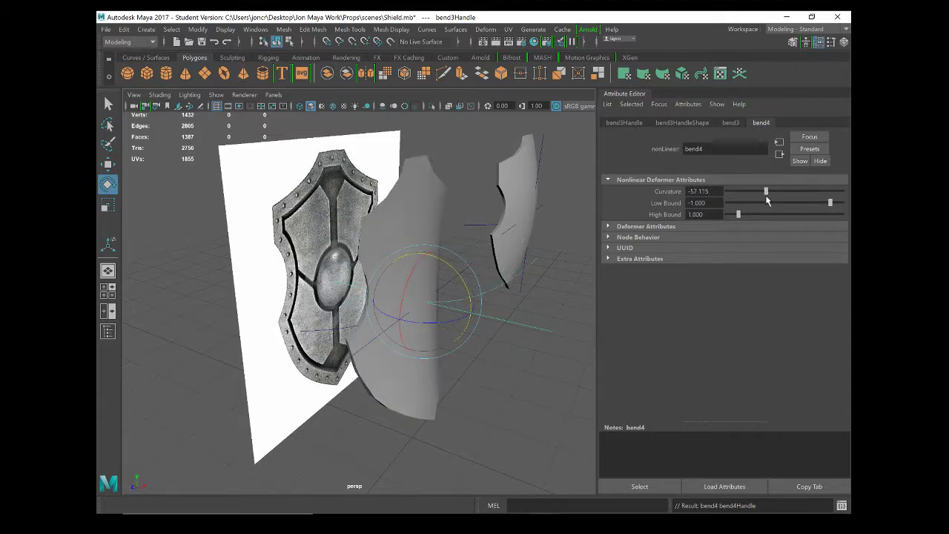
pyautogui.keyDown('alt'); pyautogui.moveTo(423, 356); pyautogui.dragTo(419, 356); pyautogui.keyUp('alt')
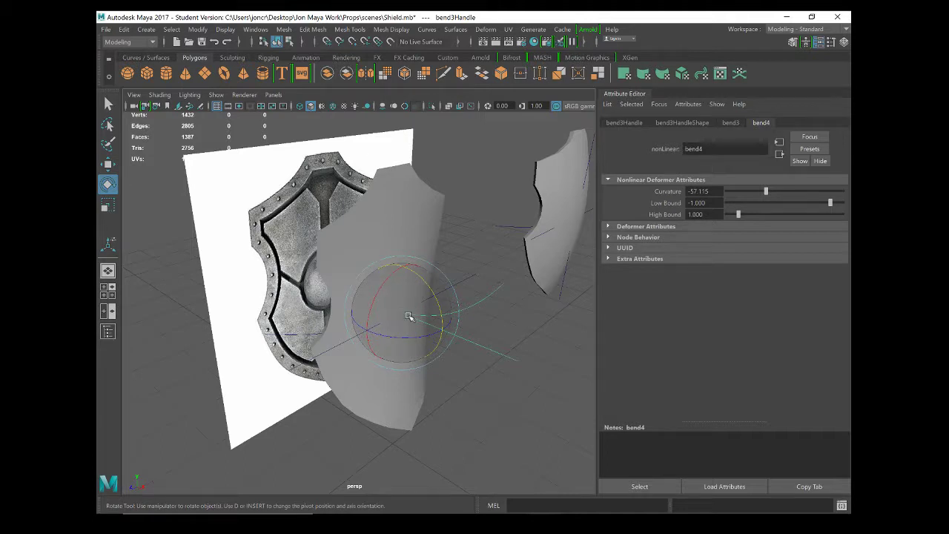
# Rotate the bend4 handle -90° so the blade curves along another axis, undoing one bad try
pyautogui.keyDown('alt'); pyautogui.moveTo(409, 296); pyautogui.dragTo(432, 257); pyautogui.keyUp('alt')
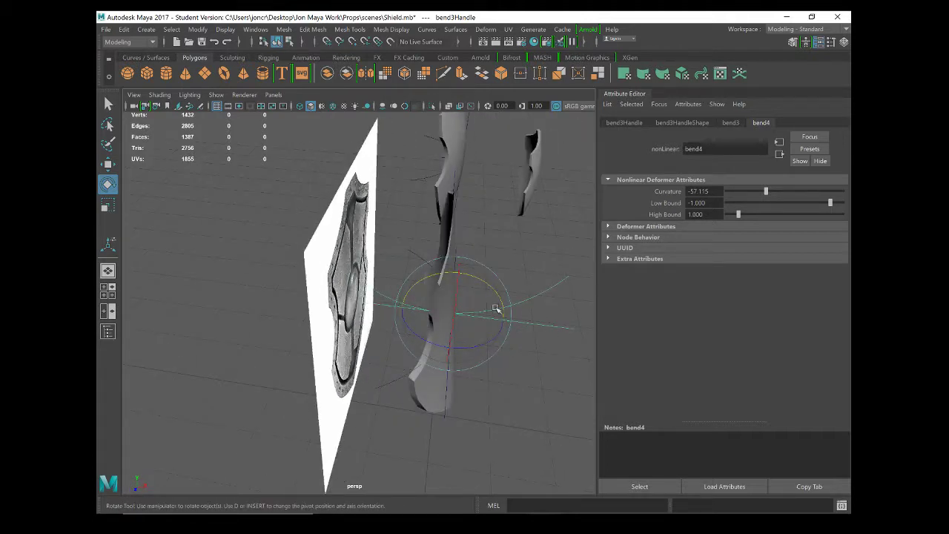
pyautogui.moveTo(500, 296)
pyautogui.mouseDown()
pyautogui.moveTo(491, 290)
pyautogui.moveTo(495, 297)
pyautogui.mouseUp()
pyautogui.keyDown('alt'); pyautogui.moveTo(502, 344); pyautogui.dragTo(278, 350); pyautogui.keyUp('alt')
pyautogui.hotkey('ctrl', 'z')
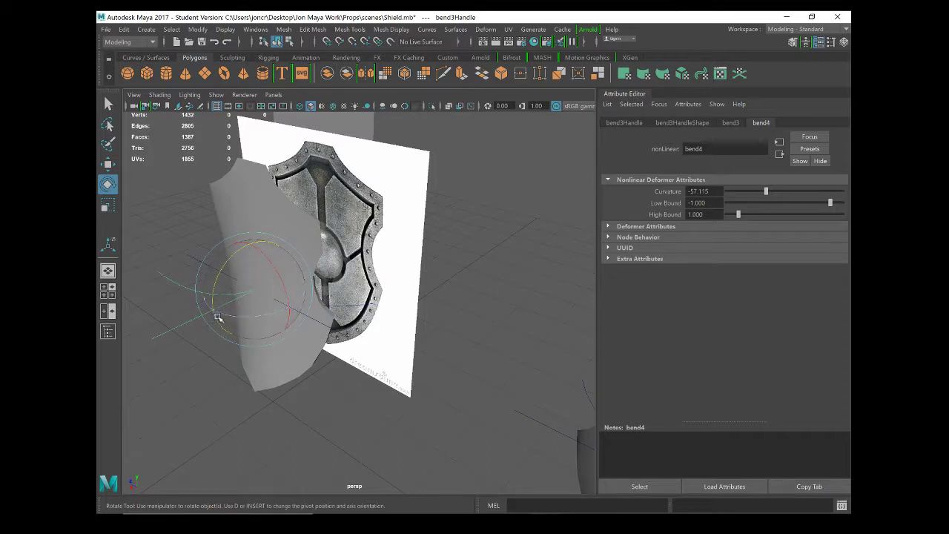
pyautogui.moveTo(217, 321); pyautogui.dragTo(185, 347)
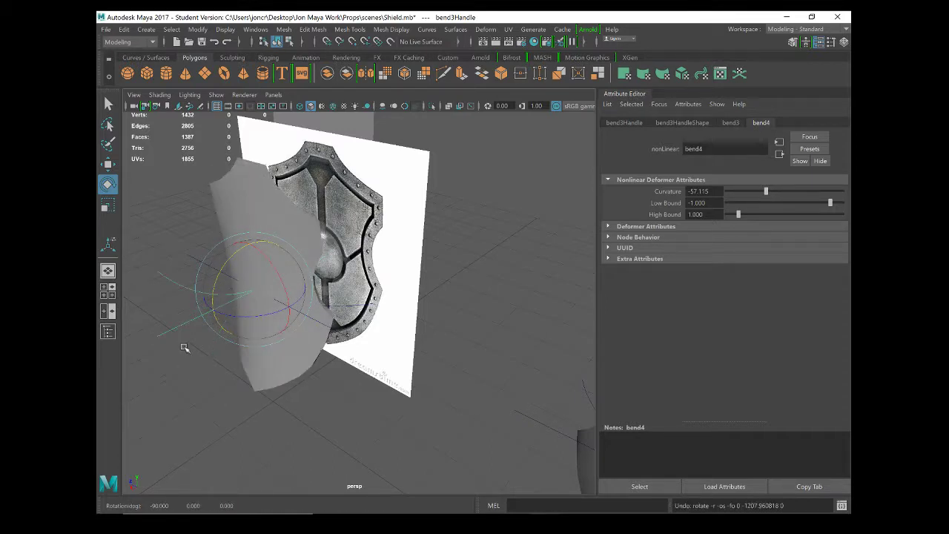
pyautogui.click(231, 264)
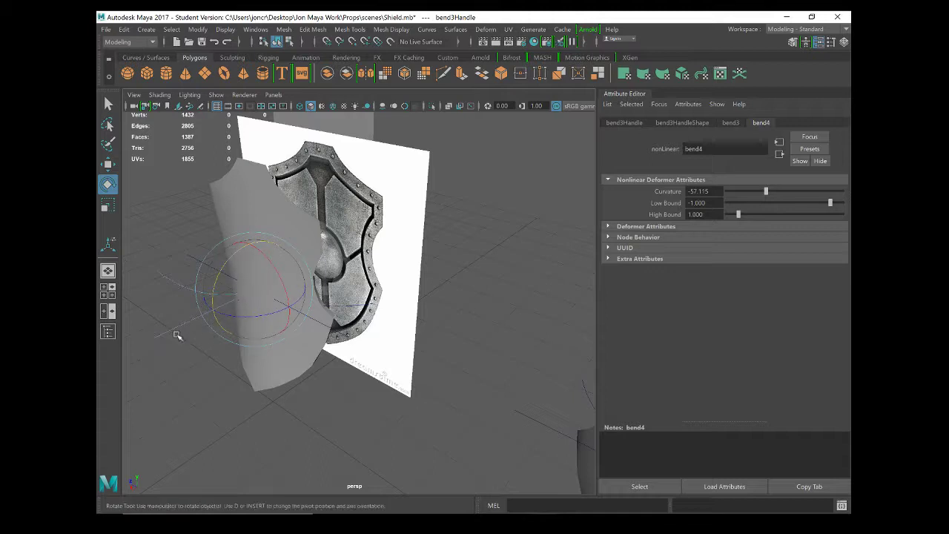
pyautogui.moveTo(232, 315)
pyautogui.mouseDown()
pyautogui.moveTo(240, 314)
pyautogui.moveTo(221, 313)
pyautogui.mouseUp()
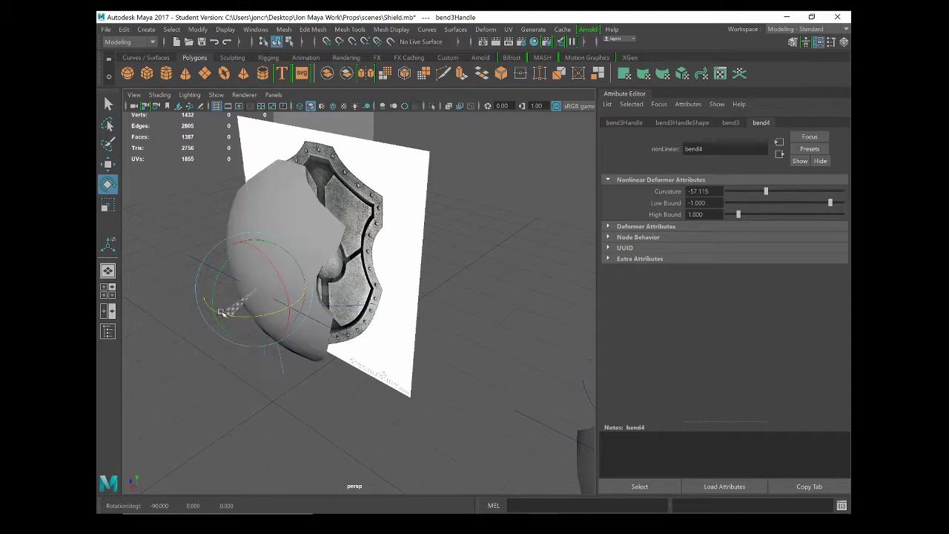
pyautogui.keyDown('alt'); pyautogui.moveTo(270, 381); pyautogui.dragTo(352, 378); pyautogui.keyUp('alt')
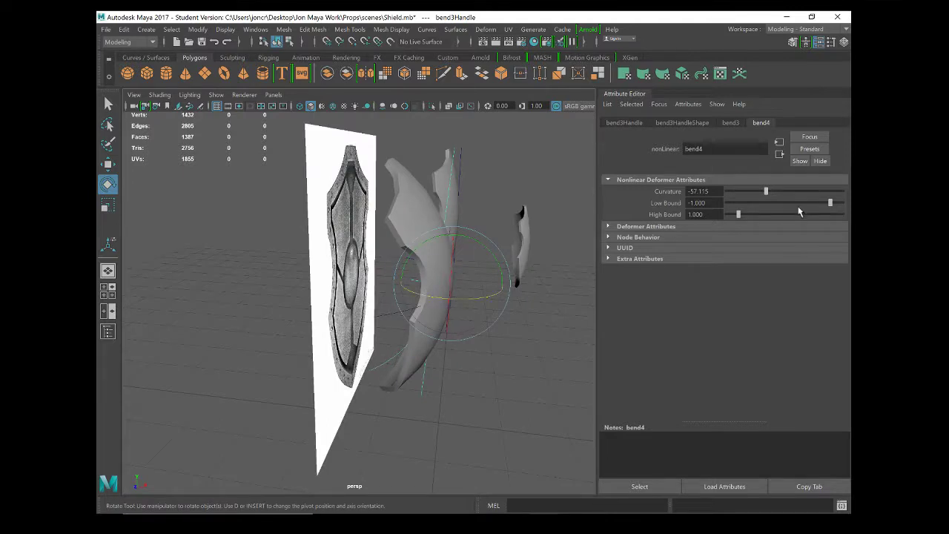
# Ease bend4 Curvature to -25.096 while refining the handle's rotation
pyautogui.moveTo(765, 192); pyautogui.dragTo(778, 192)
pyautogui.keyDown('alt'); pyautogui.moveTo(499, 341); pyautogui.dragTo(475, 333); pyautogui.keyUp('alt')
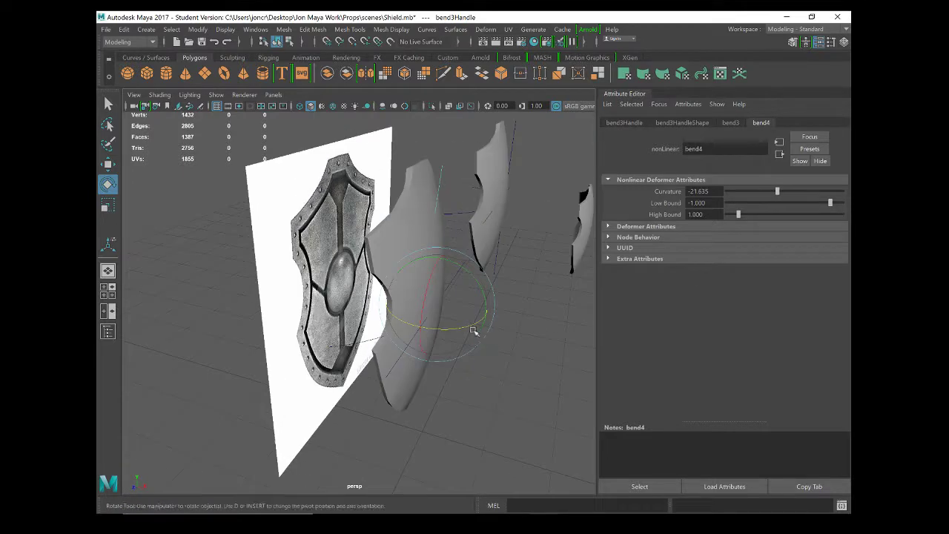
pyautogui.moveTo(482, 290); pyautogui.dragTo(475, 289)
pyautogui.moveTo(483, 343)
pyautogui.keyDown('alt'); pyautogui.mouseDown()
pyautogui.moveTo(442, 364)
pyautogui.moveTo(443, 375)
pyautogui.moveTo(468, 383)
pyautogui.moveTo(483, 356)
pyautogui.mouseUp(); pyautogui.keyUp('alt')
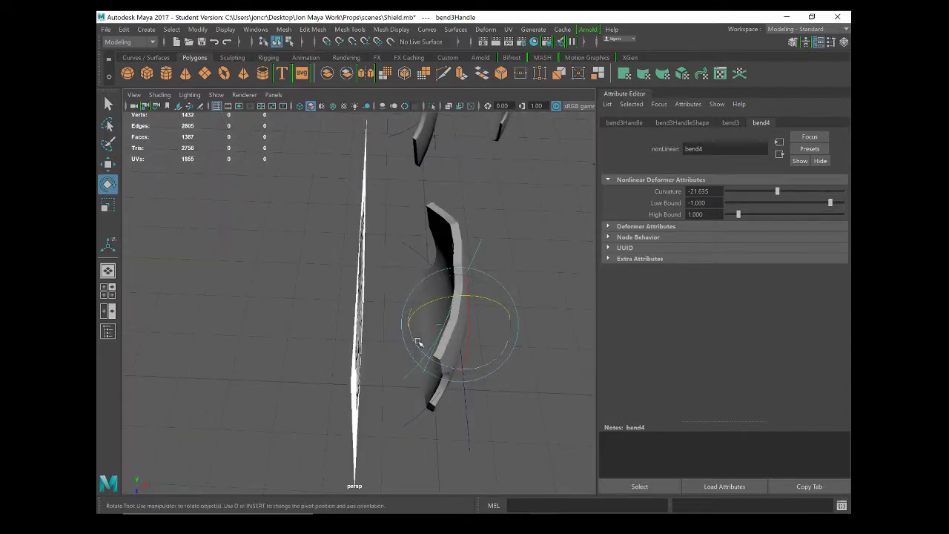
pyautogui.keyDown('alt'); pyautogui.moveTo(457, 362); pyautogui.dragTo(486, 400); pyautogui.keyUp('alt')
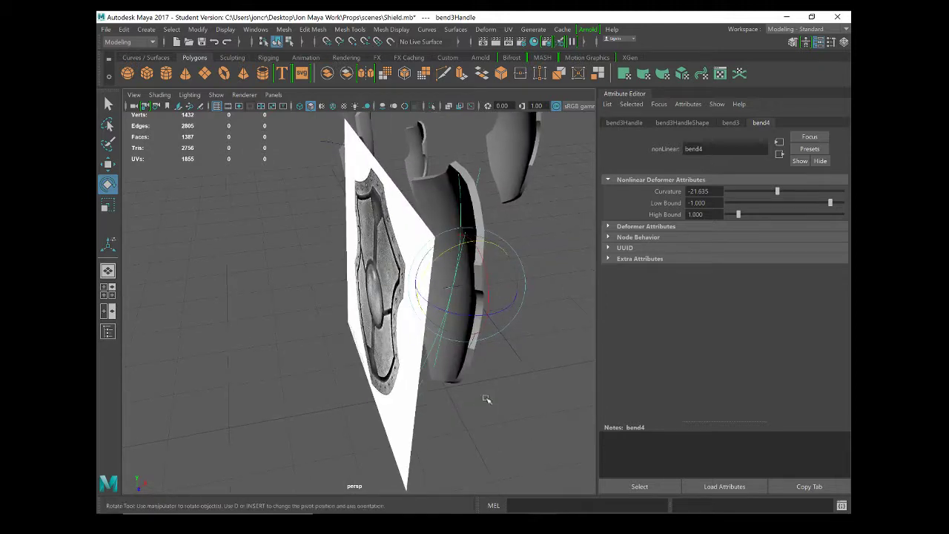
pyautogui.moveTo(781, 190); pyautogui.dragTo(776, 190)
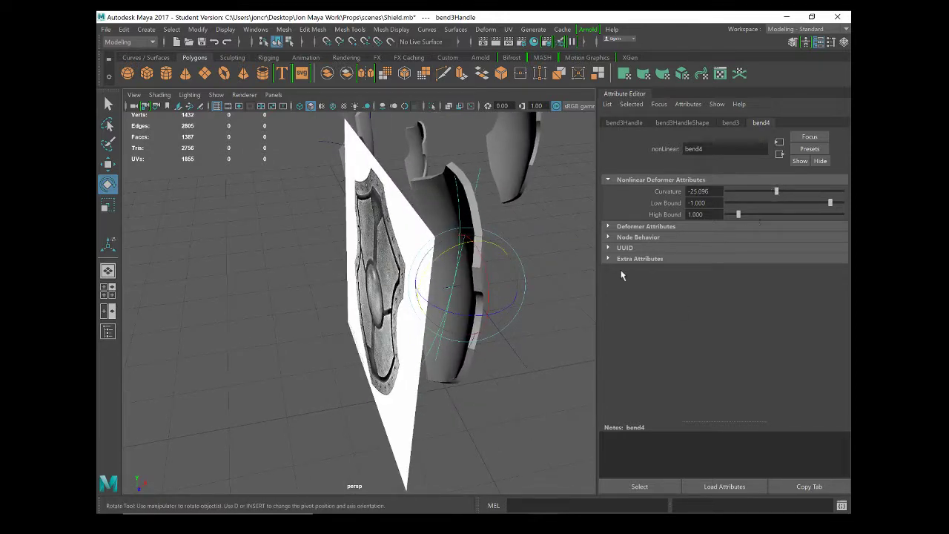
# Check bend3Handle's transform, return to bend4, then close the Attribute Editor and orbit the curved shield
pyautogui.click(625, 123)
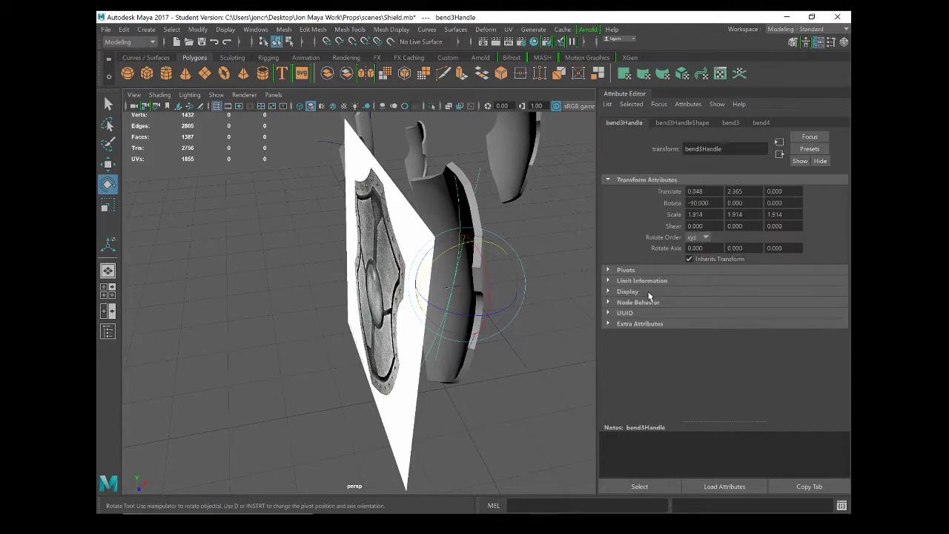
pyautogui.click(763, 123)
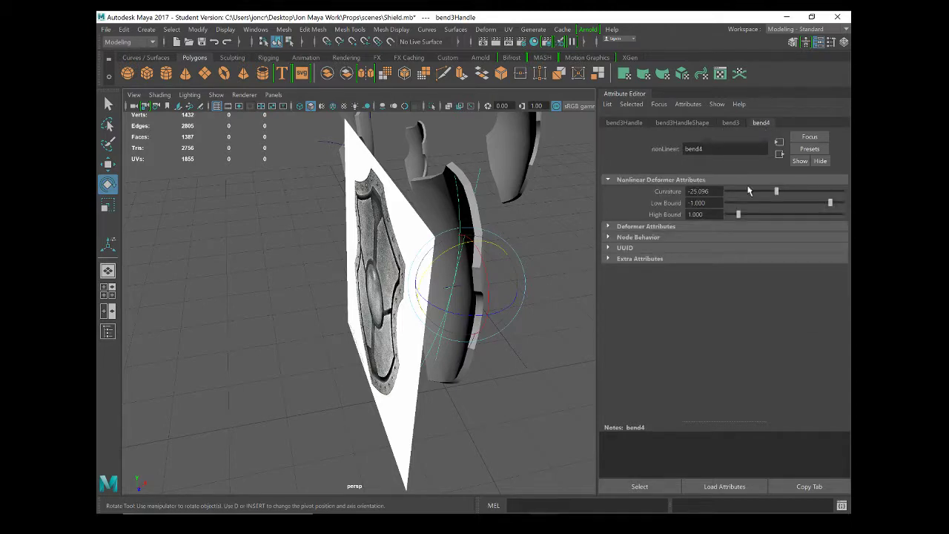
pyautogui.click(819, 42)
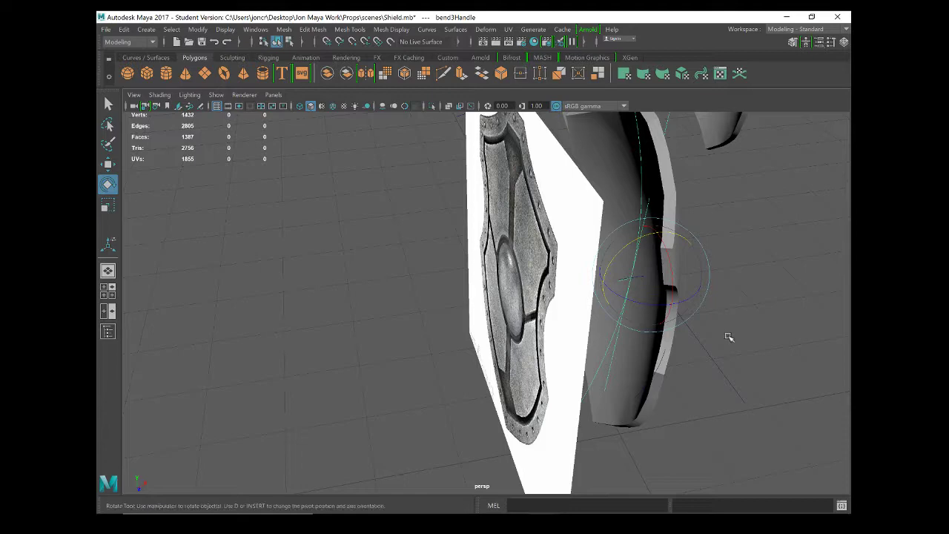
pyautogui.keyDown('alt'); pyautogui.moveTo(640, 302); pyautogui.dragTo(568, 272); pyautogui.keyUp('alt')
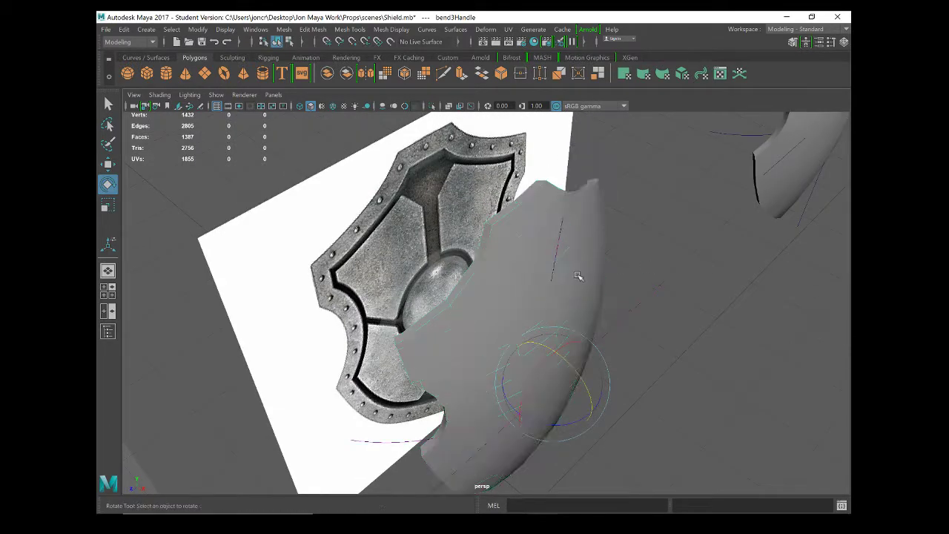
pyautogui.keyDown('alt'); pyautogui.moveTo(600, 277); pyautogui.dragTo(656, 287); pyautogui.keyUp('alt')
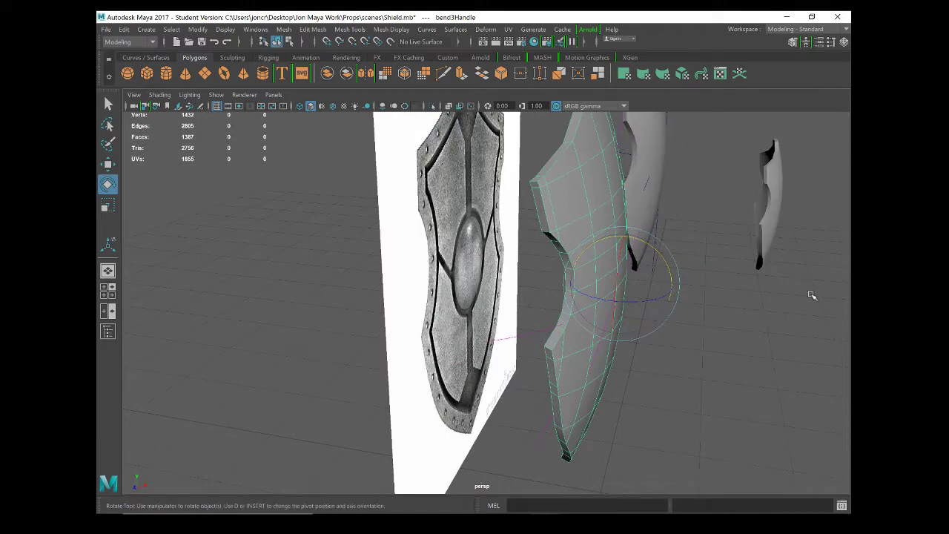
pyautogui.keyDown('alt'); pyautogui.moveTo(766, 346); pyautogui.dragTo(703, 405); pyautogui.keyUp('alt')
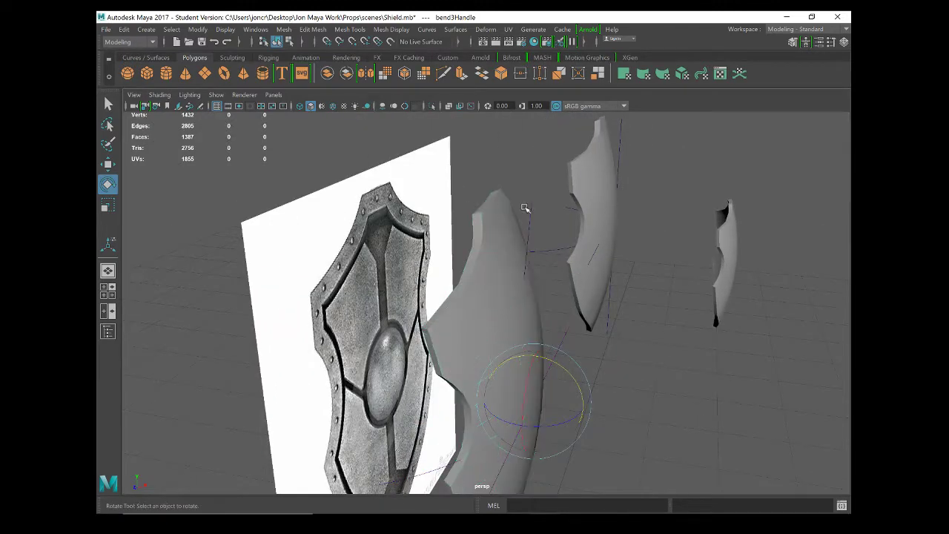
# Reopen the Attribute Editor and set bend4Handle's Rotate Z to 0 and Rotate Y to -360
pyautogui.click(819, 42)
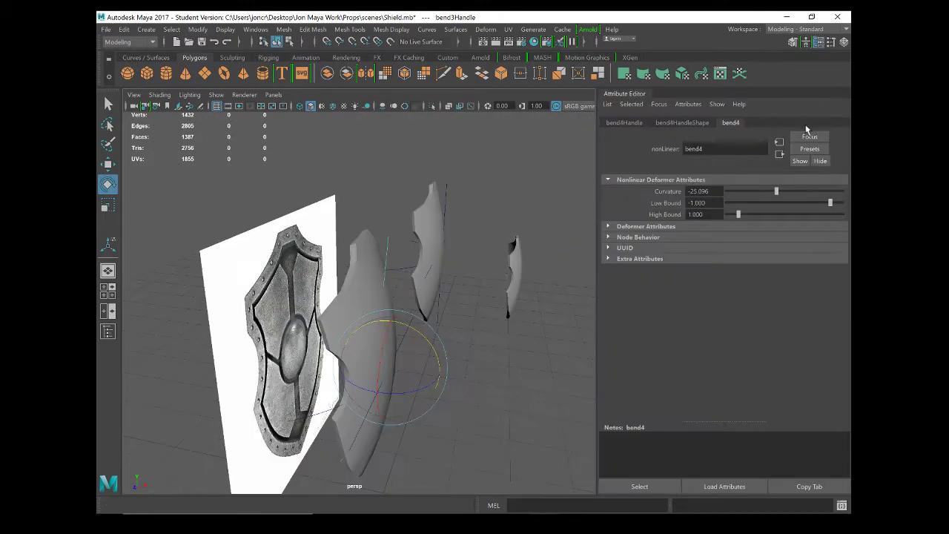
pyautogui.click(633, 123)
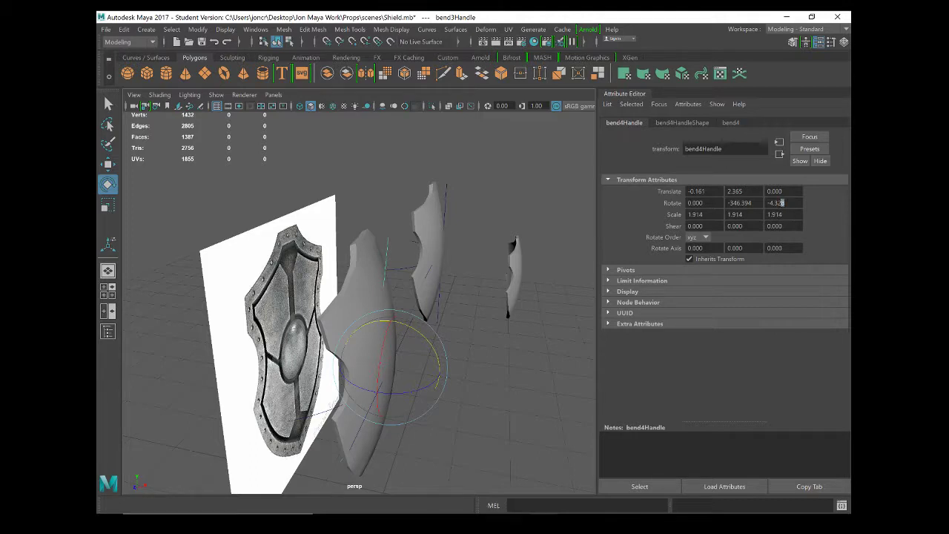
pyautogui.write('0')
pyautogui.press('Return')
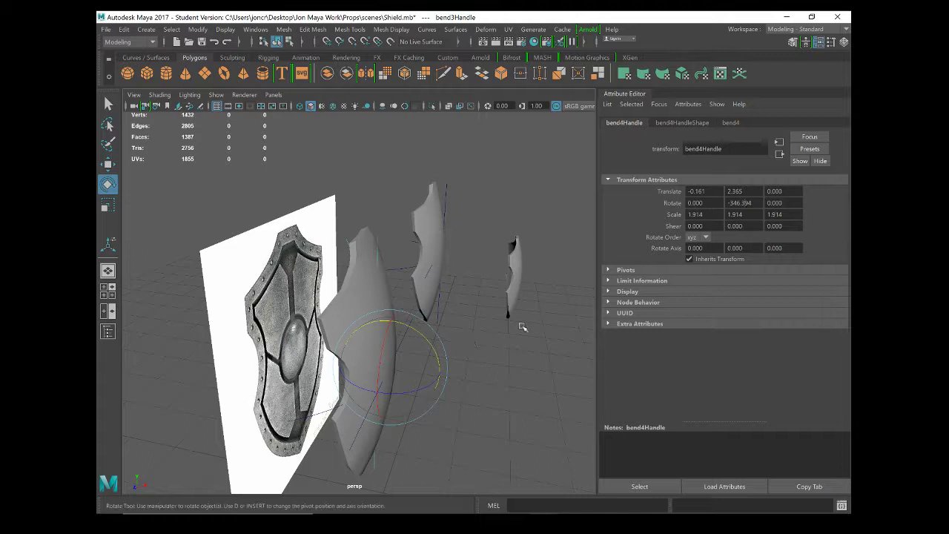
pyautogui.keyDown('alt'); pyautogui.moveTo(419, 393); pyautogui.dragTo(404, 406); pyautogui.keyUp('alt')
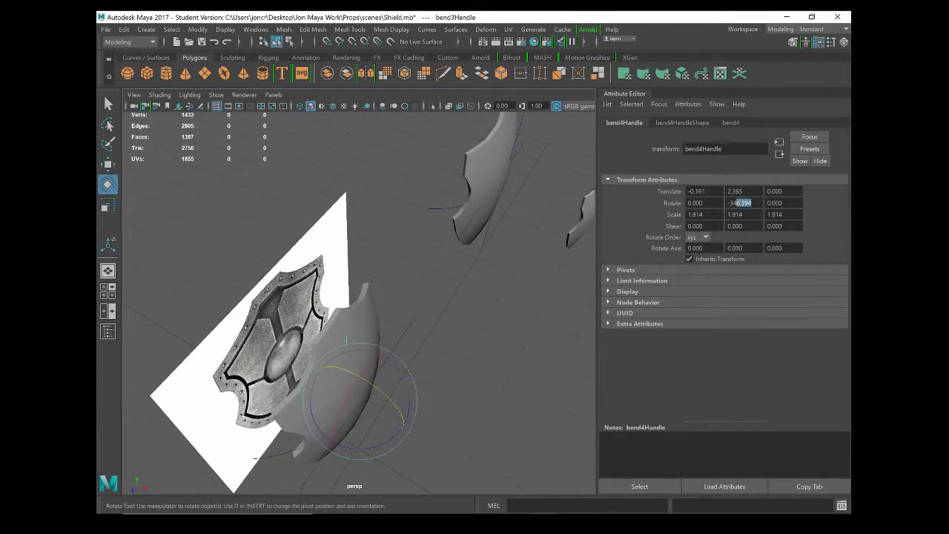
pyautogui.write('360')
pyautogui.press('Return')
pyautogui.keyDown('alt'); pyautogui.moveTo(419, 422); pyautogui.dragTo(426, 380); pyautogui.keyUp('alt')
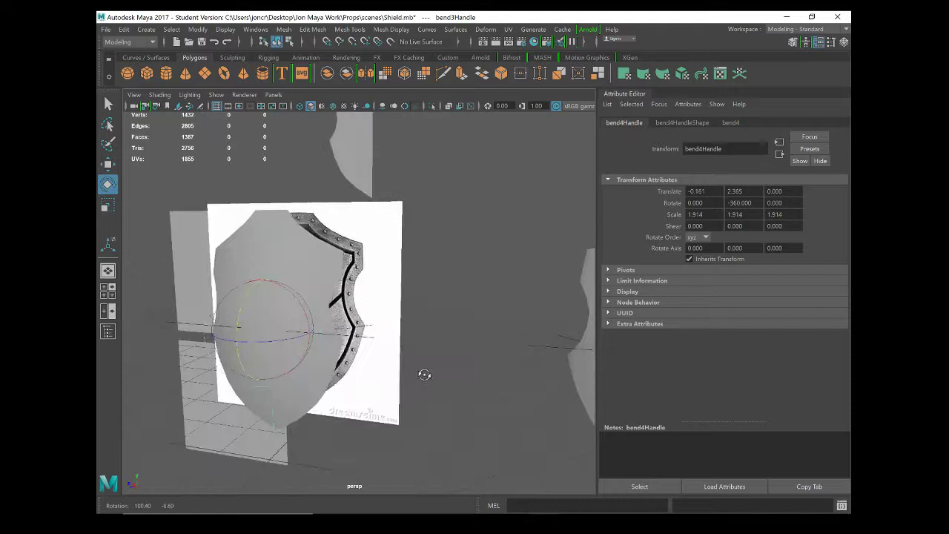
pyautogui.keyDown('alt'); pyautogui.moveTo(424, 375); pyautogui.dragTo(502, 368); pyautogui.keyUp('alt')
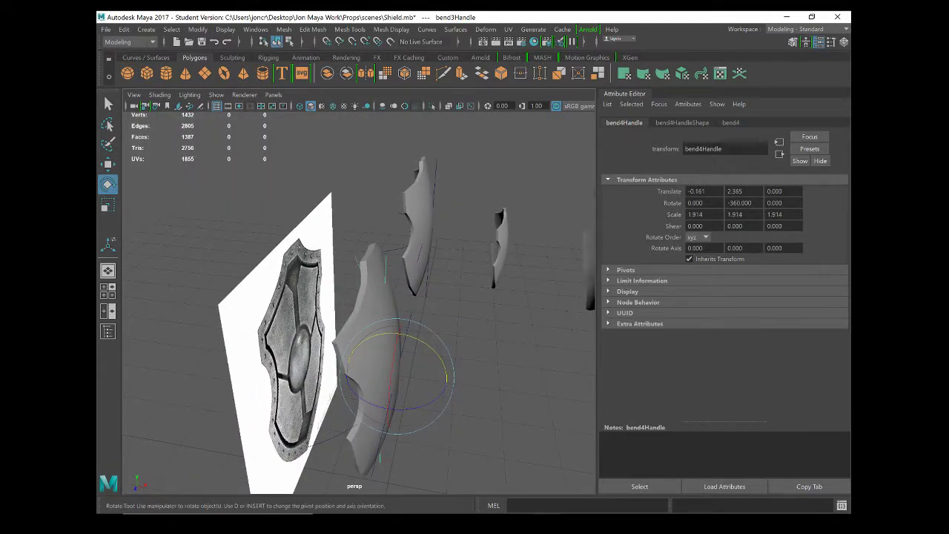
pyautogui.keyDown('alt'); pyautogui.moveTo(464, 403); pyautogui.dragTo(434, 345); pyautogui.keyUp('alt')
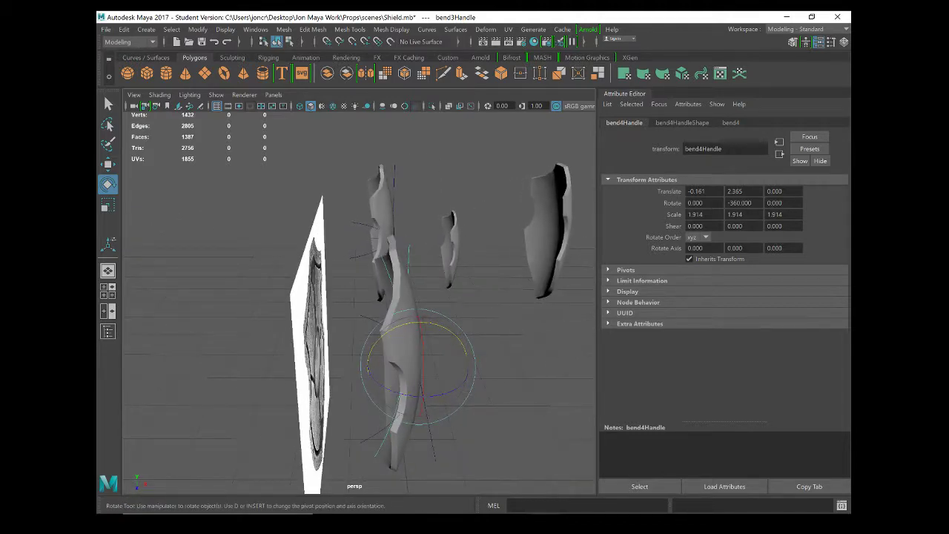
pyautogui.keyDown('alt'); pyautogui.moveTo(346, 409); pyautogui.dragTo(398, 398); pyautogui.keyUp('alt')
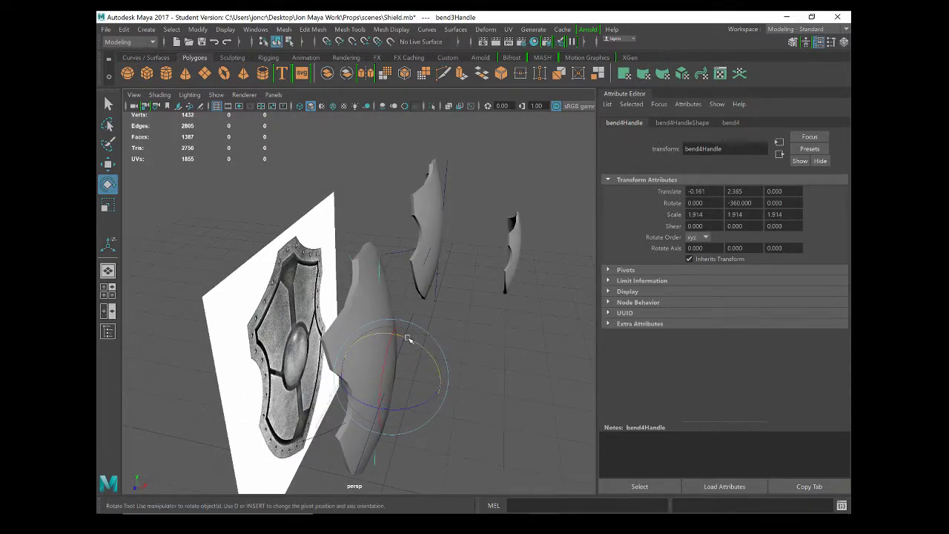
# Tune bend4's Curvature, first deepening it to -32.019, then easing it back to -28.558
pyautogui.click(731, 123)
pyautogui.keyDown('alt'); pyautogui.moveTo(490, 383); pyautogui.dragTo(481, 385); pyautogui.keyUp('alt')
pyautogui.keyDown('alt'); pyautogui.moveTo(314, 377); pyautogui.dragTo(370, 374); pyautogui.keyUp('alt')
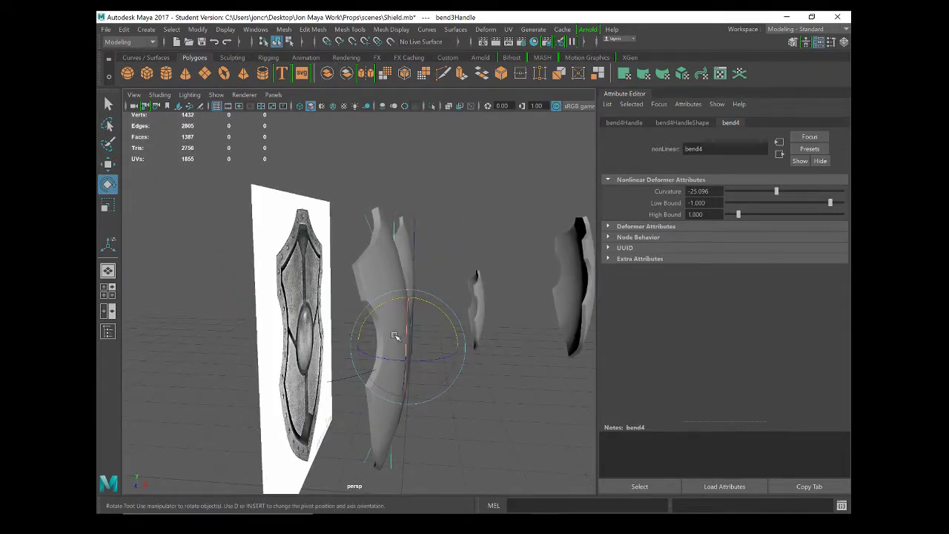
pyautogui.keyDown('alt'); pyautogui.moveTo(394, 336); pyautogui.dragTo(375, 339); pyautogui.keyUp('alt')
pyautogui.moveTo(776, 191); pyautogui.dragTo(772, 191)
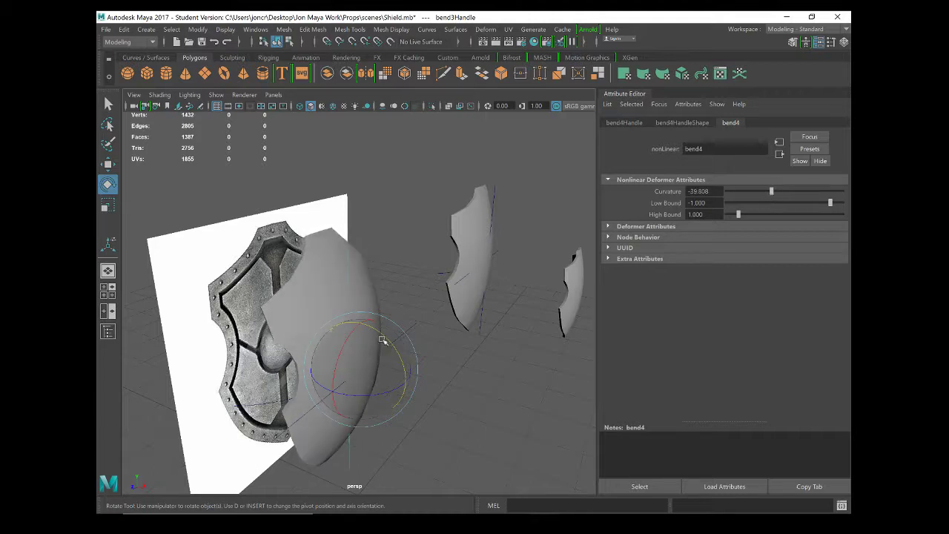
pyautogui.scroll(-3, 416, 363)
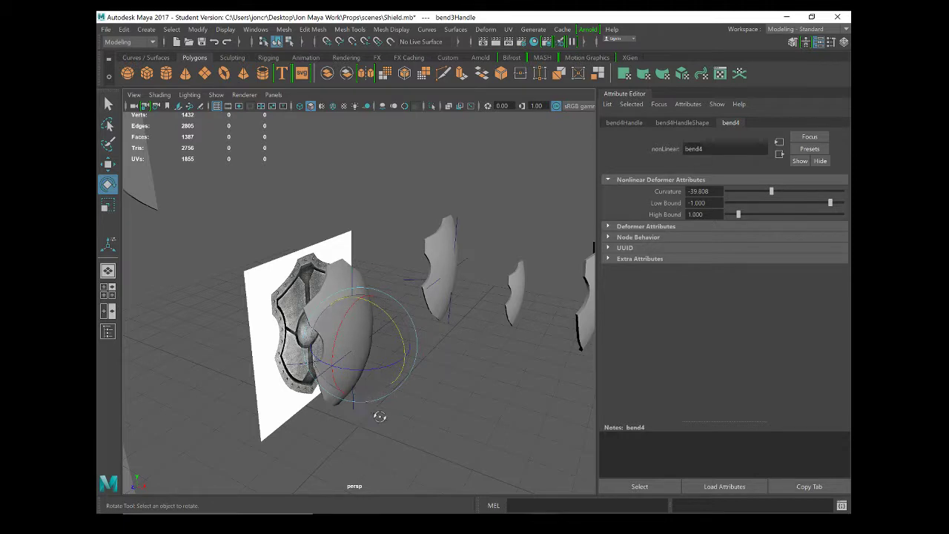
pyautogui.moveTo(379, 413)
pyautogui.keyDown('alt'); pyautogui.mouseDown()
pyautogui.moveTo(402, 420)
pyautogui.moveTo(362, 419)
pyautogui.moveTo(409, 405)
pyautogui.moveTo(388, 411)
pyautogui.moveTo(397, 408)
pyautogui.mouseUp(); pyautogui.keyUp('alt')
pyautogui.moveTo(772, 191); pyautogui.dragTo(775, 192)
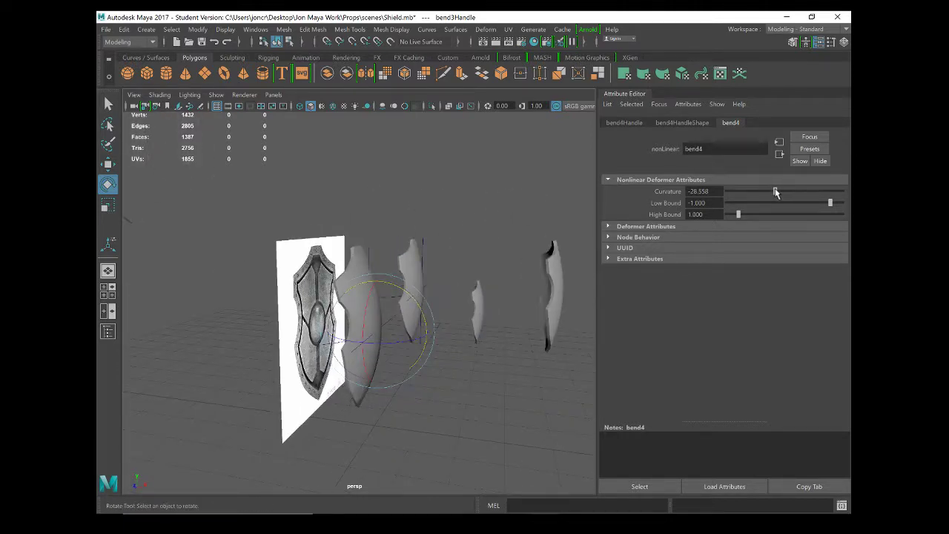
# Turn the view front-on to the shield and select the shield mesh
pyautogui.keyDown('alt'); pyautogui.moveTo(569, 390); pyautogui.dragTo(470, 405); pyautogui.keyUp('alt')
pyautogui.scroll(3, 482, 382)
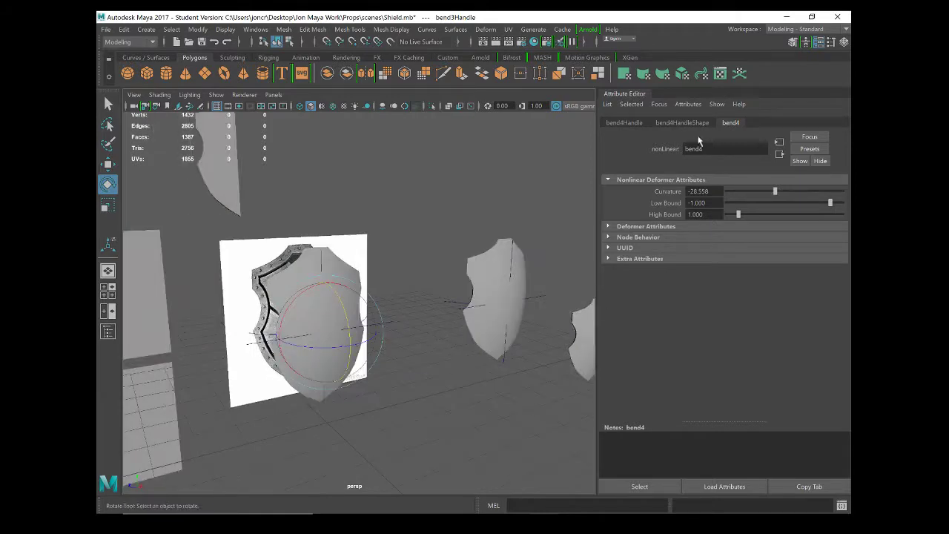
pyautogui.click(345, 259)
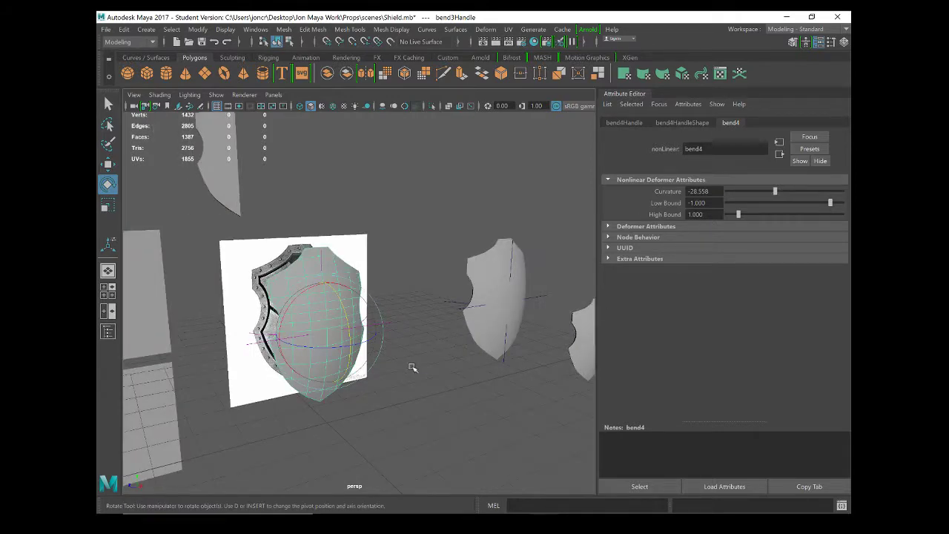
# Hide the Attribute Editor, select the curved shield and duplicate it with Ctrl+D
pyautogui.click(819, 42)
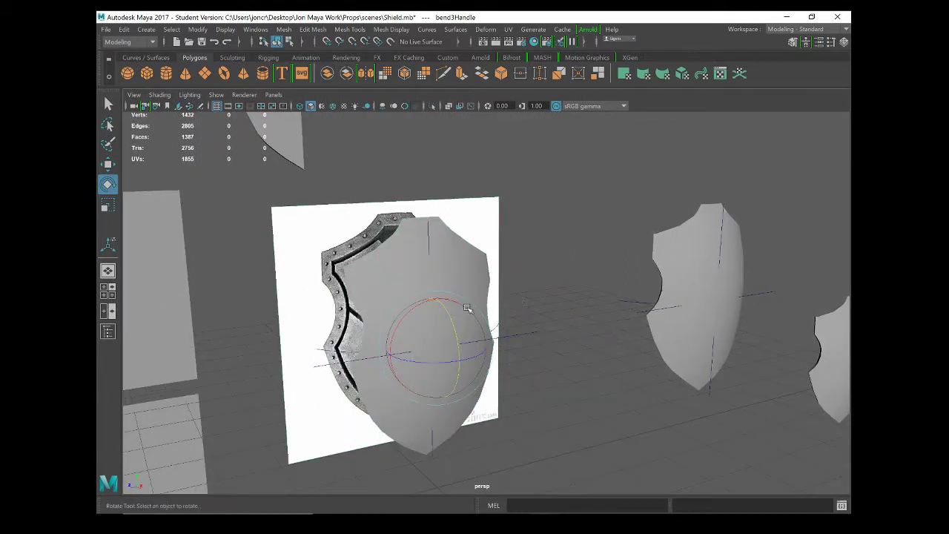
pyautogui.press('w')
pyautogui.click(476, 341)
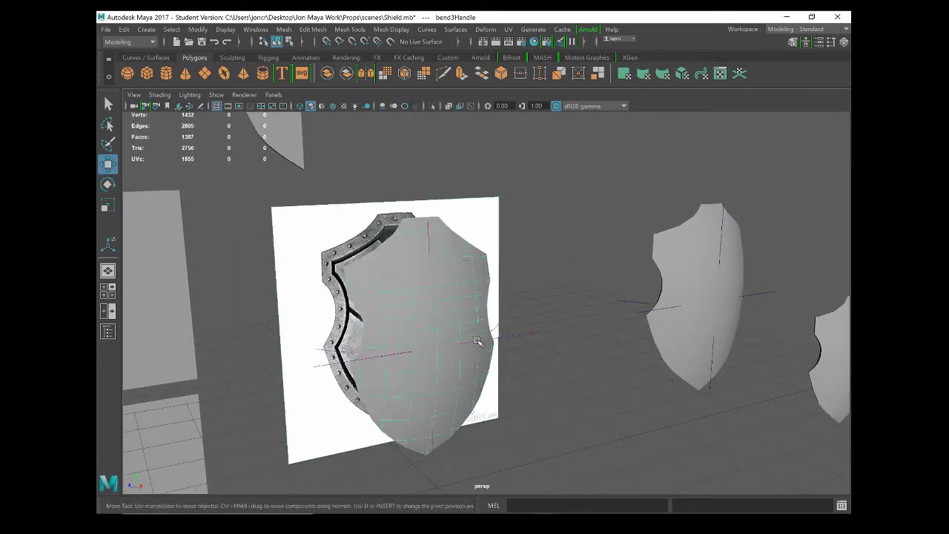
pyautogui.keyDown('alt'); pyautogui.moveTo(422, 390); pyautogui.dragTo(462, 396); pyautogui.keyUp('alt')
pyautogui.hotkey('ctrl', 'd')
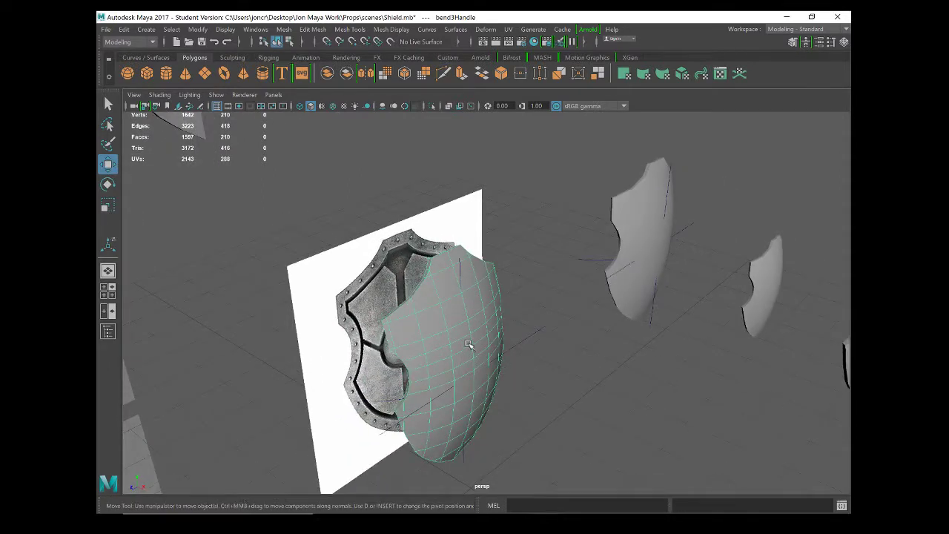
# Move the duplicate pPlane9 to the right, away from the original shield
pyautogui.scroll(-8, 468, 345)
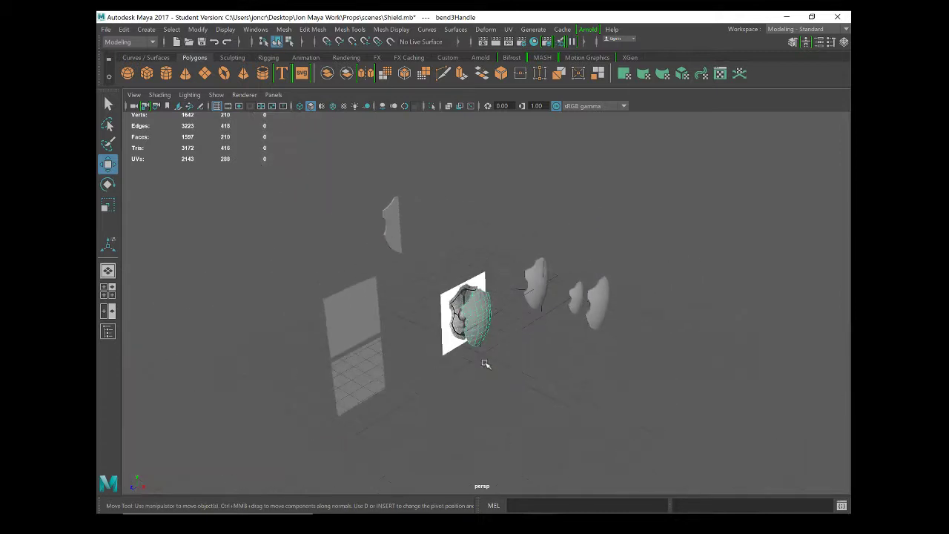
pyautogui.scroll(-5, 484, 363)
pyautogui.scroll(7, 484, 348)
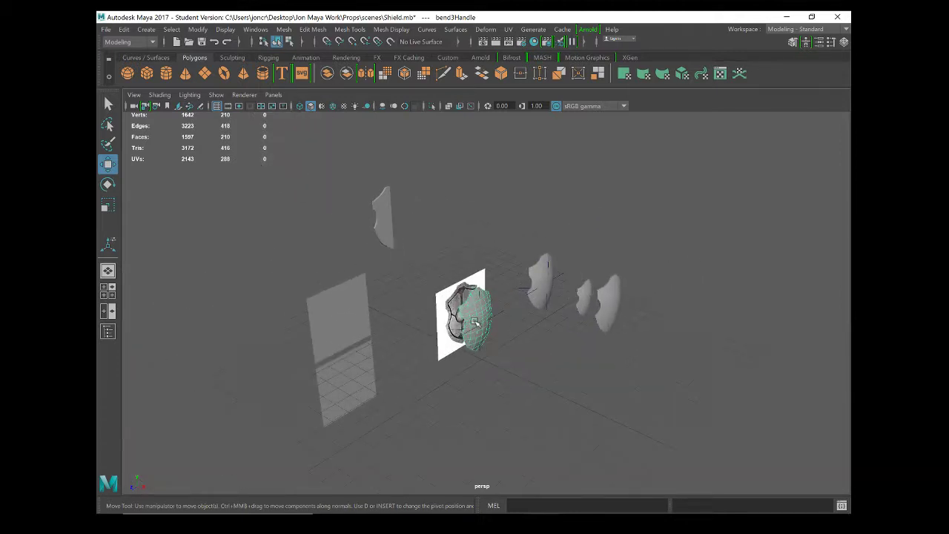
pyautogui.press('e')
pyautogui.press('w')
pyautogui.moveTo(528, 338); pyautogui.dragTo(577, 363)
# Orbit and zoom around both shields to inspect the duplicate's position
pyautogui.scroll(6, 503, 339)
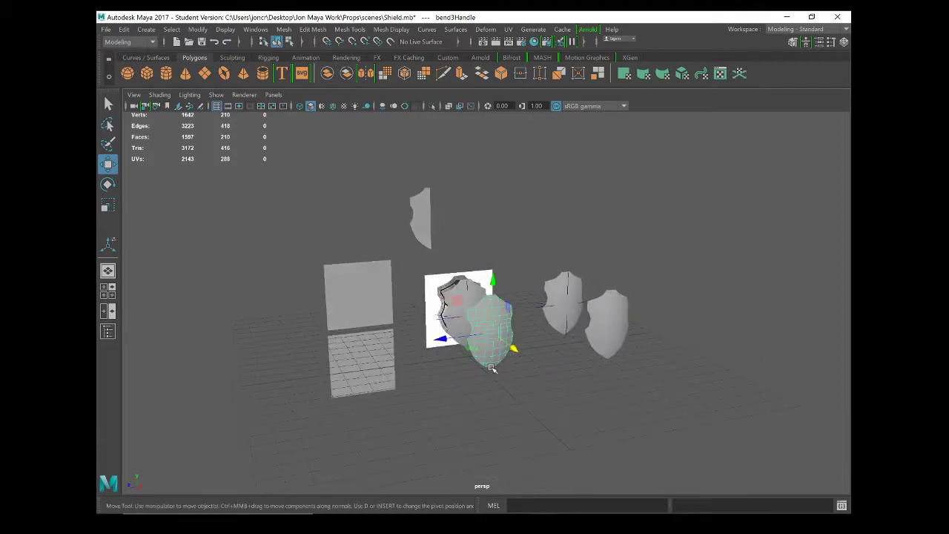
pyautogui.keyDown('alt'); pyautogui.moveTo(496, 340); pyautogui.dragTo(483, 384); pyautogui.keyUp('alt')
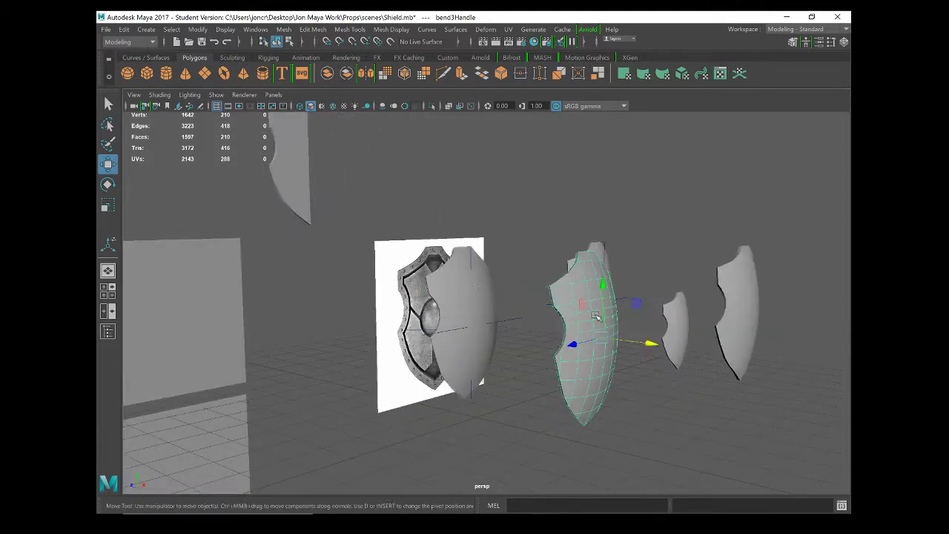
pyautogui.scroll(3, 592, 356)
pyautogui.scroll(3, 490, 366)
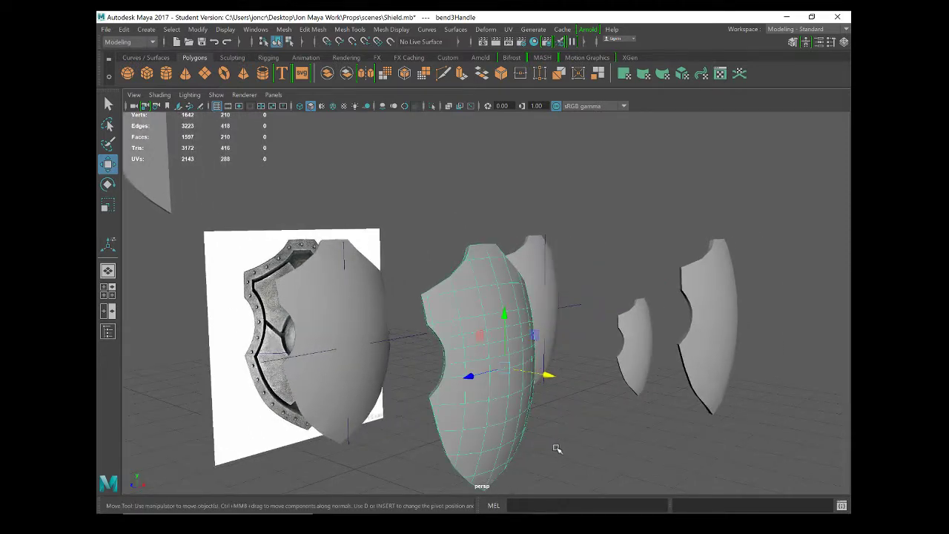
pyautogui.keyDown('alt'); pyautogui.moveTo(556, 447); pyautogui.dragTo(356, 327); pyautogui.keyUp('alt')
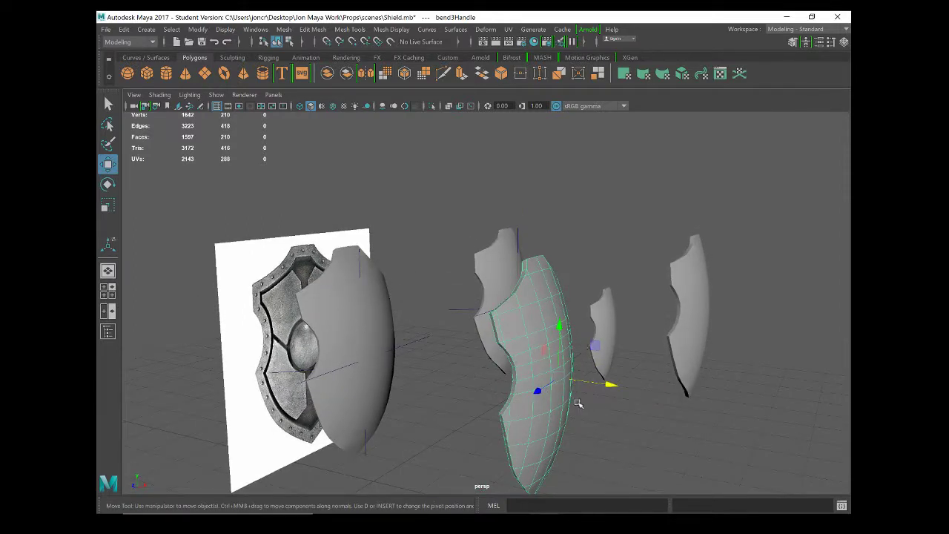
pyautogui.keyDown('alt'); pyautogui.moveTo(499, 368); pyautogui.dragTo(501, 392); pyautogui.keyUp('alt')
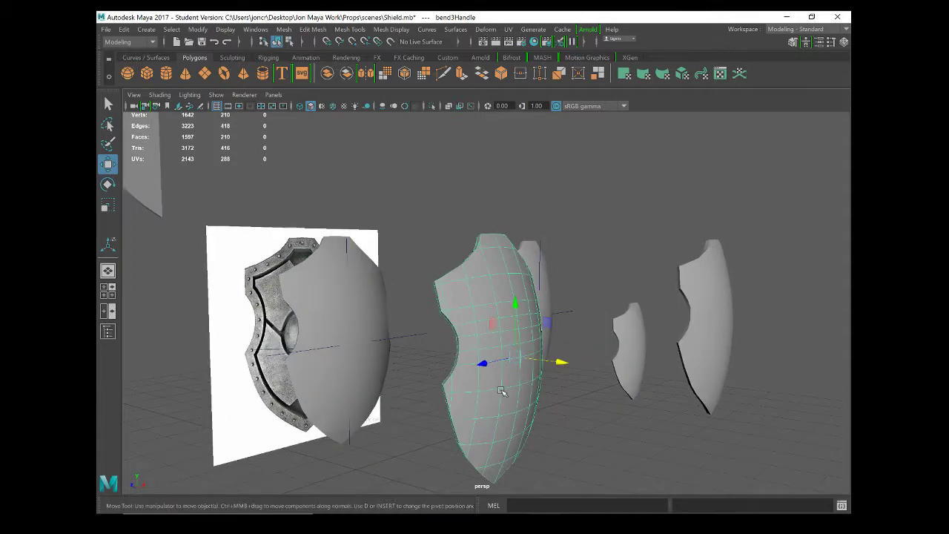
pyautogui.keyDown('alt'); pyautogui.moveTo(561, 362); pyautogui.dragTo(539, 431); pyautogui.keyUp('alt')
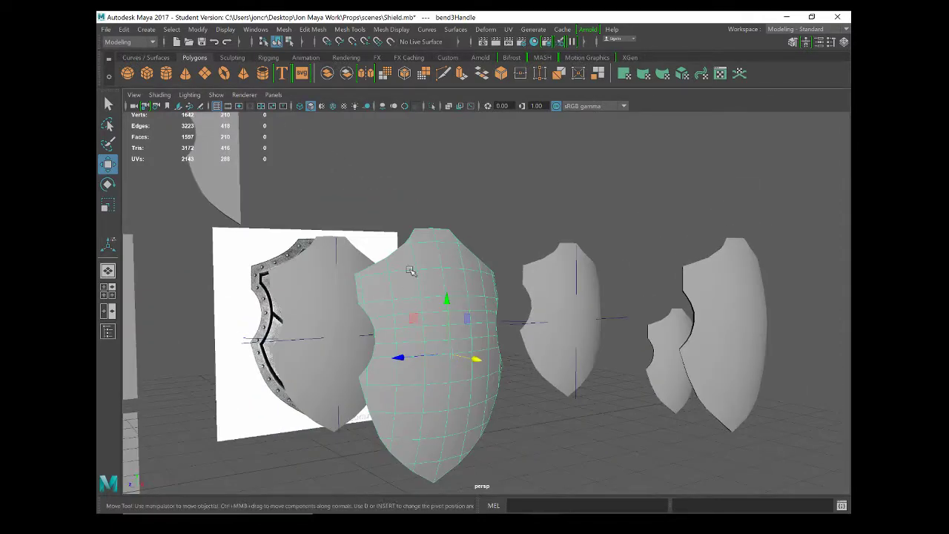
# Put the pPlane9 copy in vertex mode and raise its top row of vertices
pyautogui.rightClick(436, 320)
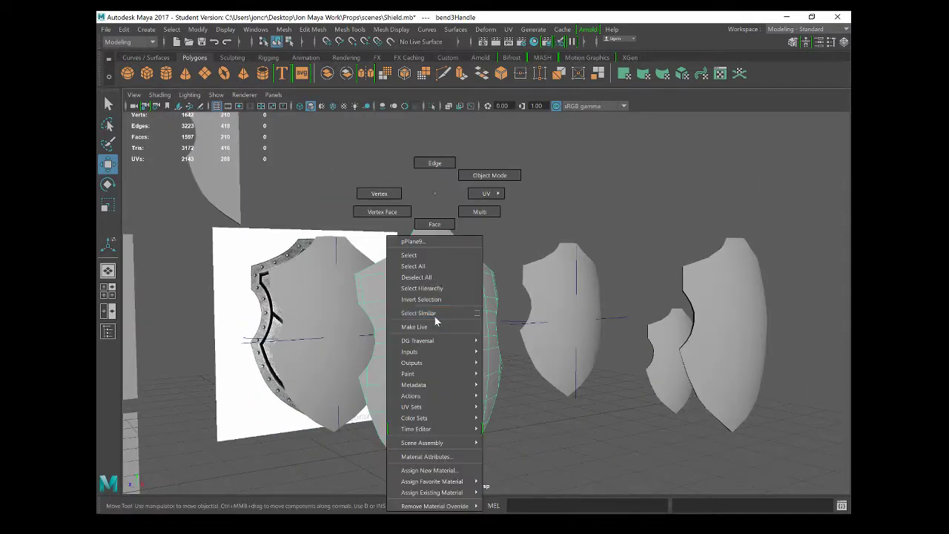
pyautogui.moveTo(436, 320); pyautogui.dragTo(395, 236, button='right')
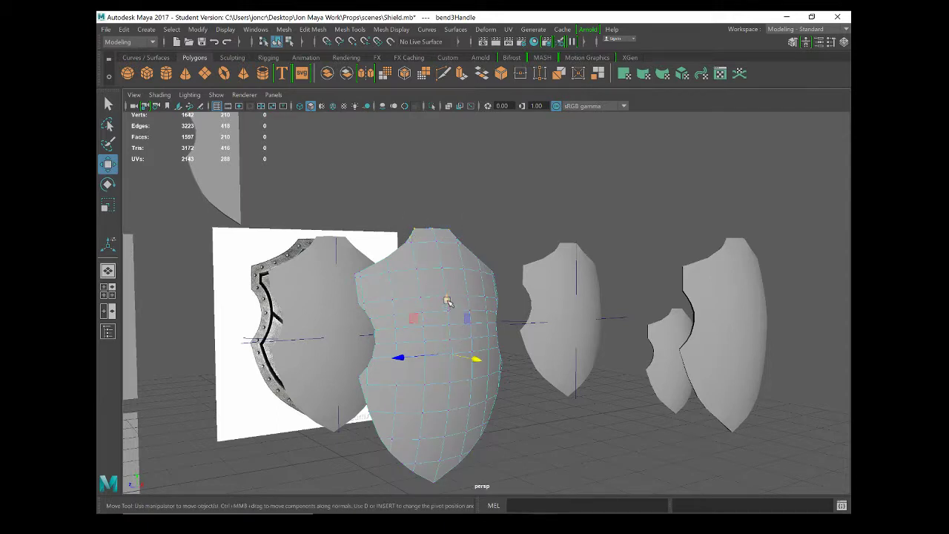
pyautogui.moveTo(445, 297); pyautogui.dragTo(445, 303)
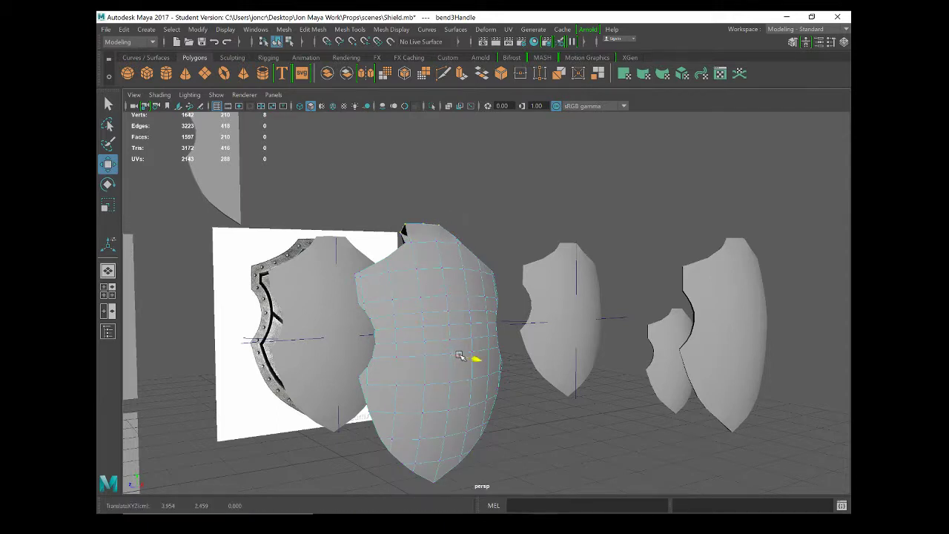
pyautogui.moveTo(467, 354); pyautogui.dragTo(469, 355)
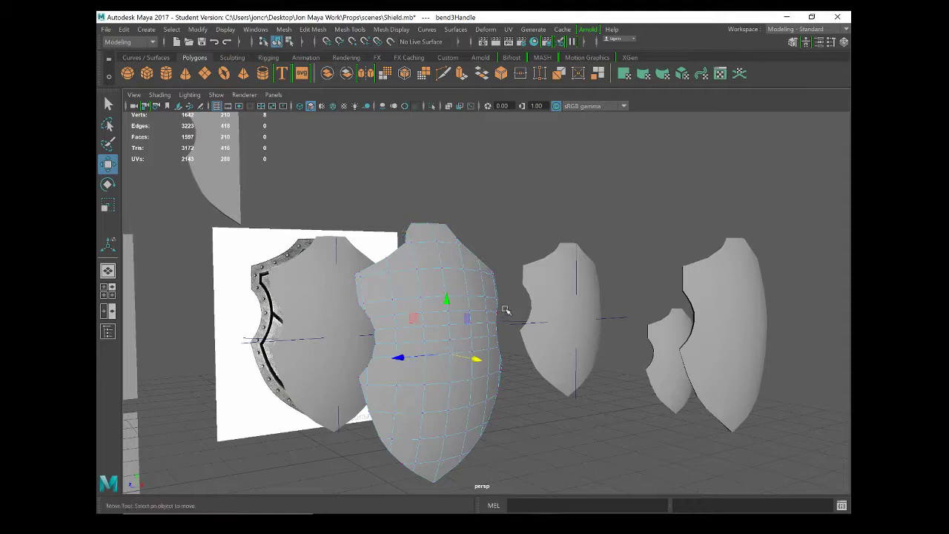
pyautogui.keyDown('alt'); pyautogui.moveTo(344, 309); pyautogui.dragTo(469, 338); pyautogui.keyUp('alt')
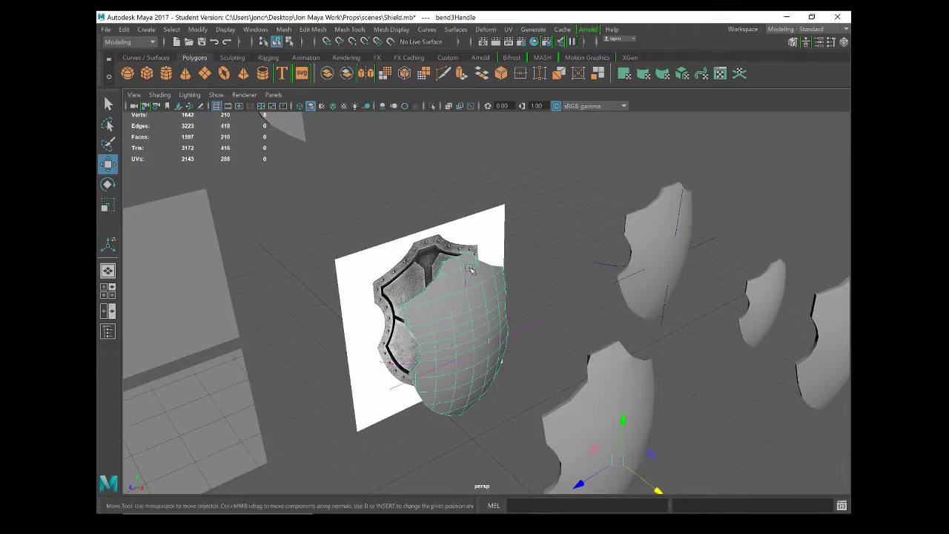
pyautogui.moveTo(488, 362)
pyautogui.keyDown('alt'); pyautogui.mouseDown()
pyautogui.moveTo(511, 358)
pyautogui.moveTo(470, 381)
pyautogui.moveTo(495, 377)
pyautogui.mouseUp(); pyautogui.keyUp('alt')
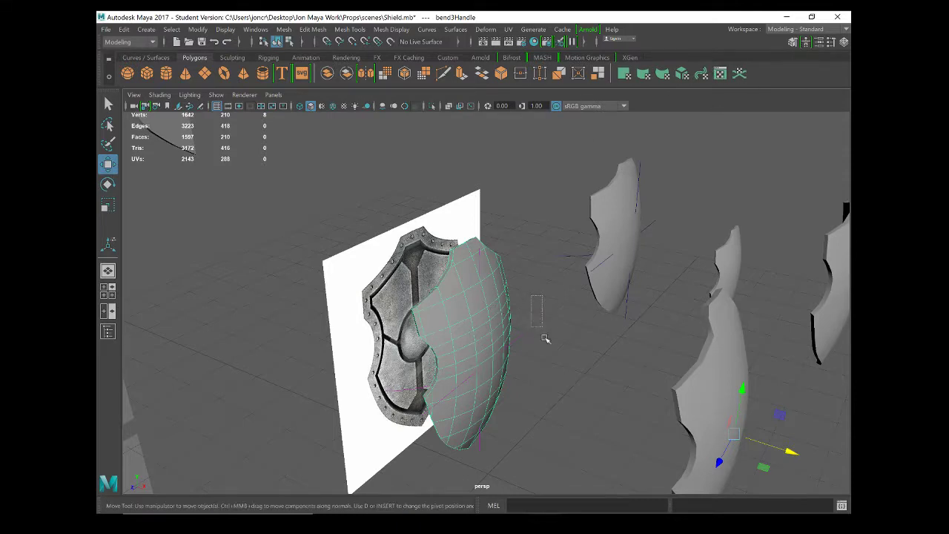
# Reopen the Attribute Editor, review bend3's Curvature, then show bend3Handle's transform (rotate -90, scale 1.914)
pyautogui.click(818, 42)
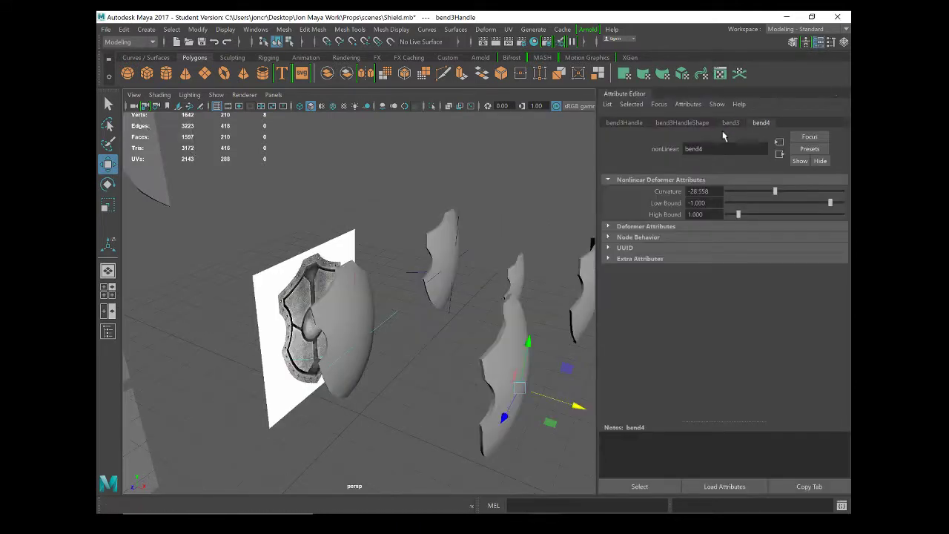
pyautogui.click(729, 123)
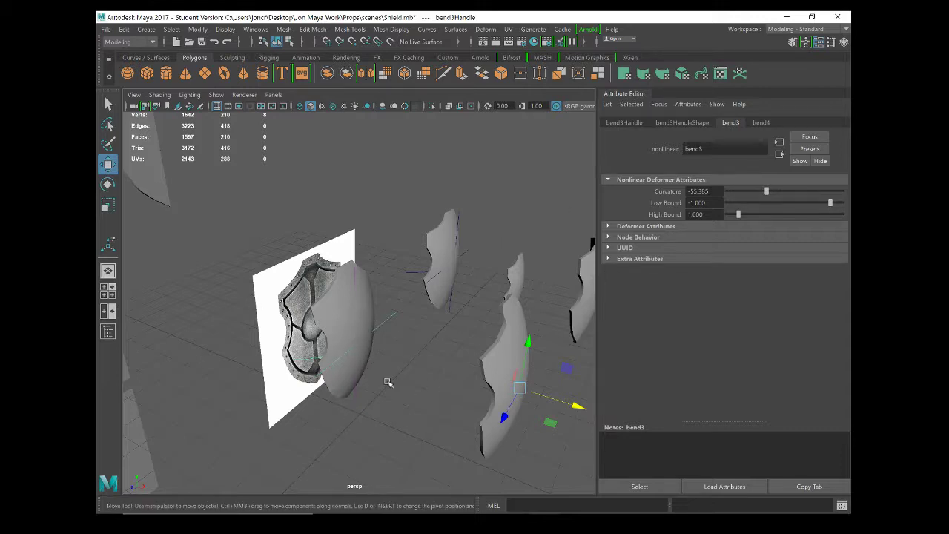
pyautogui.moveTo(387, 383)
pyautogui.keyDown('alt'); pyautogui.mouseDown()
pyautogui.moveTo(379, 375)
pyautogui.moveTo(394, 381)
pyautogui.moveTo(388, 391)
pyautogui.moveTo(382, 384)
pyautogui.mouseUp(); pyautogui.keyUp('alt')
pyautogui.click(615, 122)
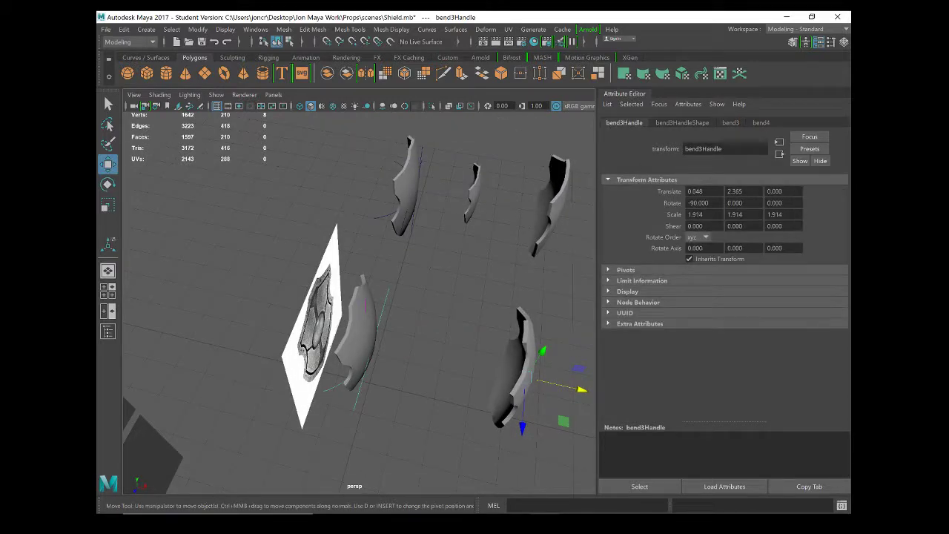